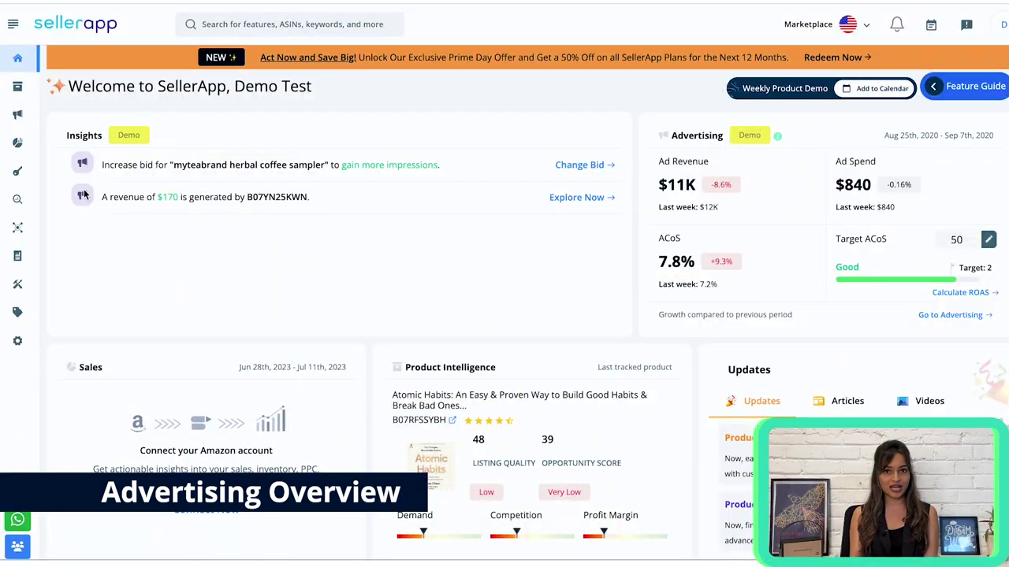
- Review the Advertising overview's ROAS target and metric cards, then bring up the ROAS calculator
mouse_move(23, 83)
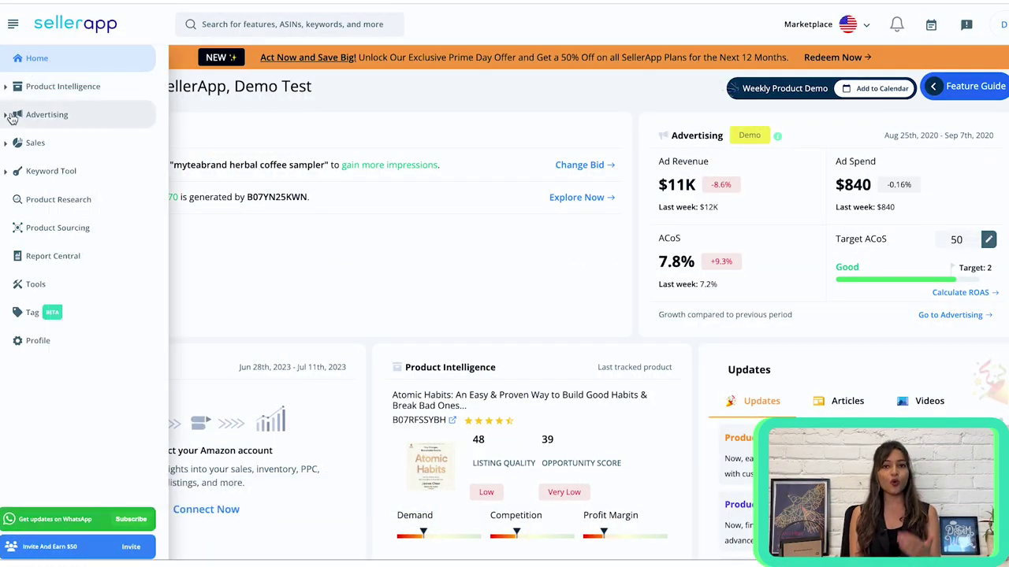
left_click(39, 115)
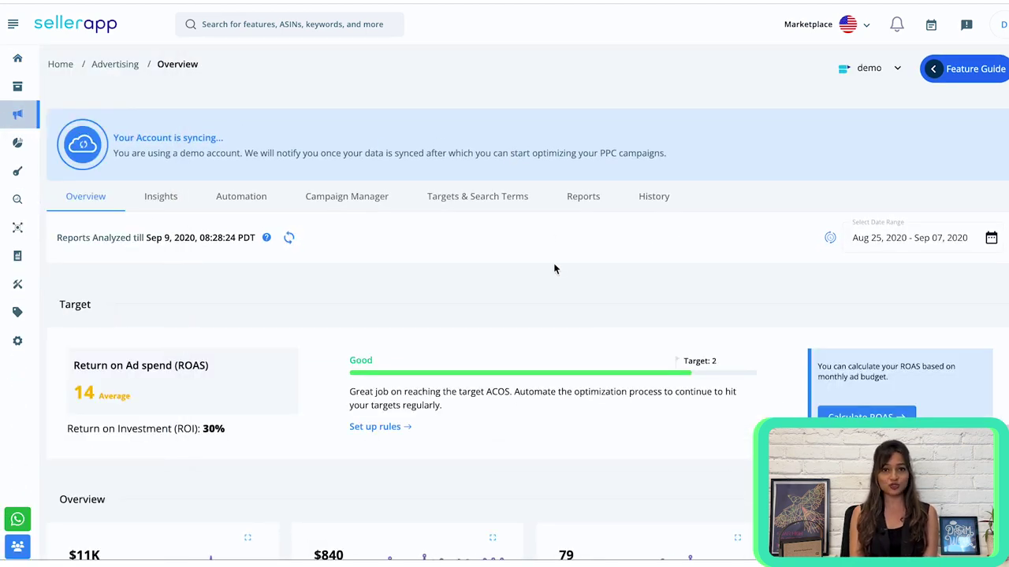
scroll(554, 269, "down", 1)
scroll(554, 269, "down", 1)
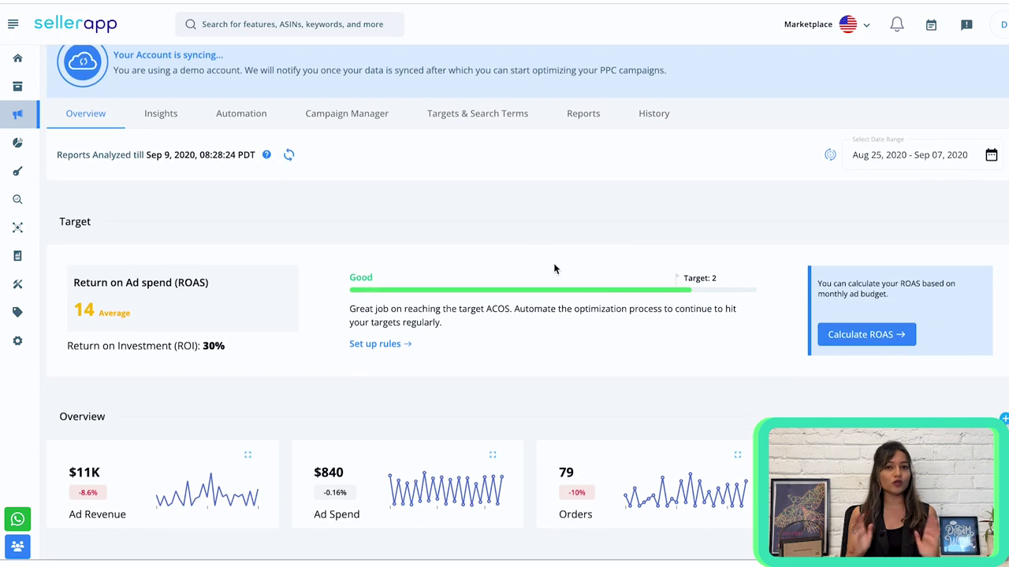
scroll(554, 269, "down", 1)
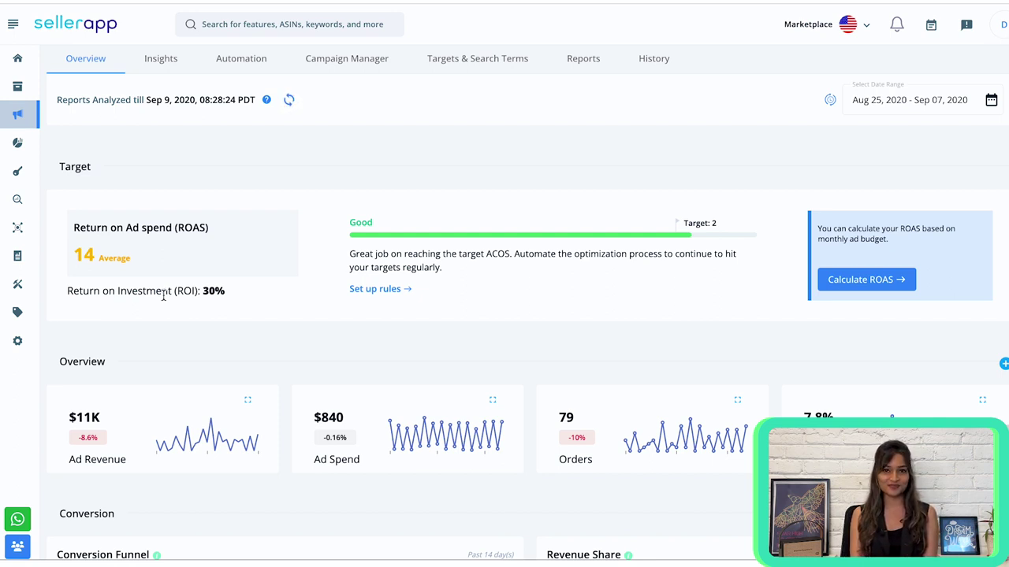
left_click(858, 282)
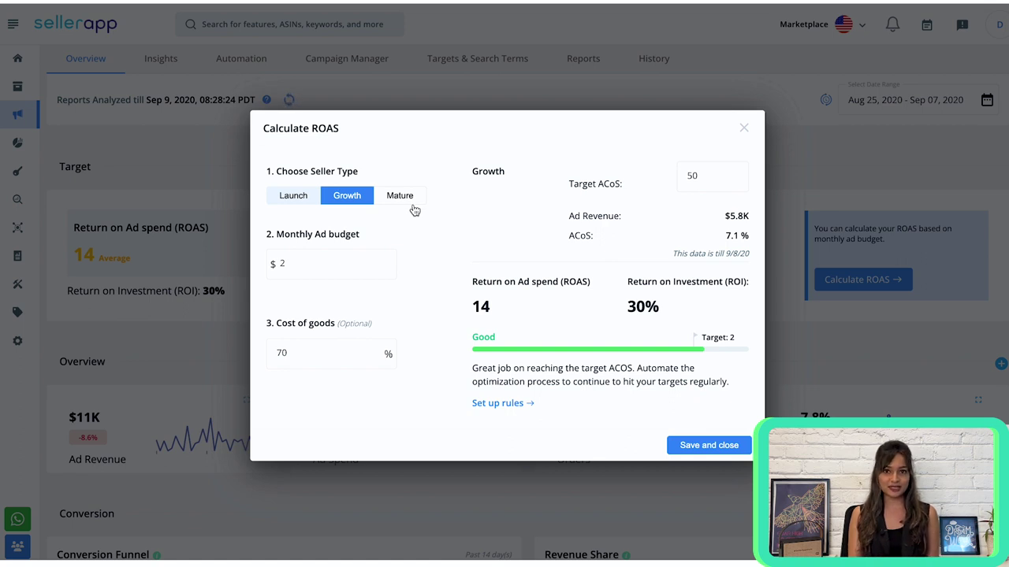
- Compare Launch, Growth and Mature seller types for ROAS, then save Mature at 25 target ACoS
left_click(299, 195)
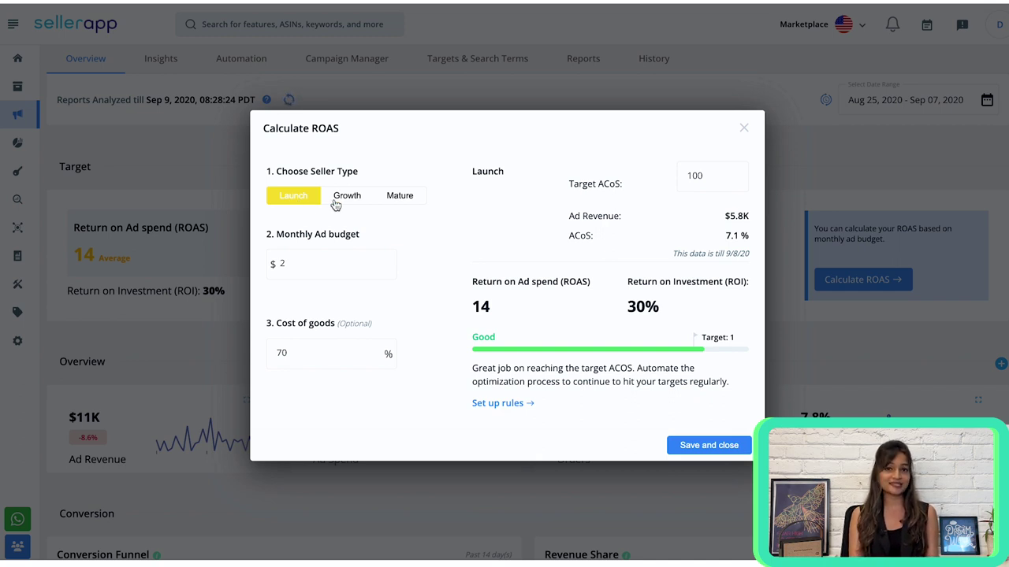
left_click(335, 203)
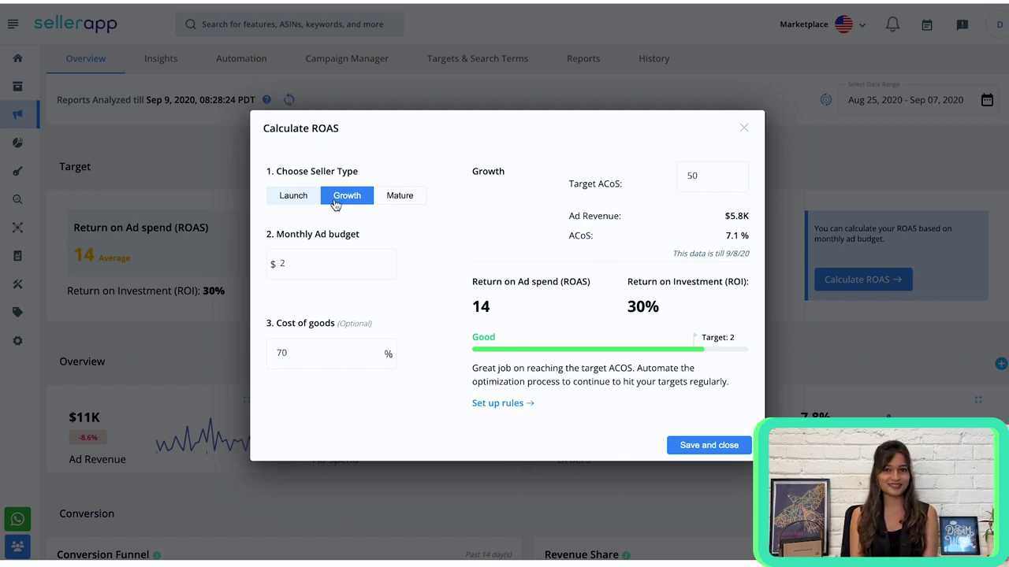
left_click(404, 203)
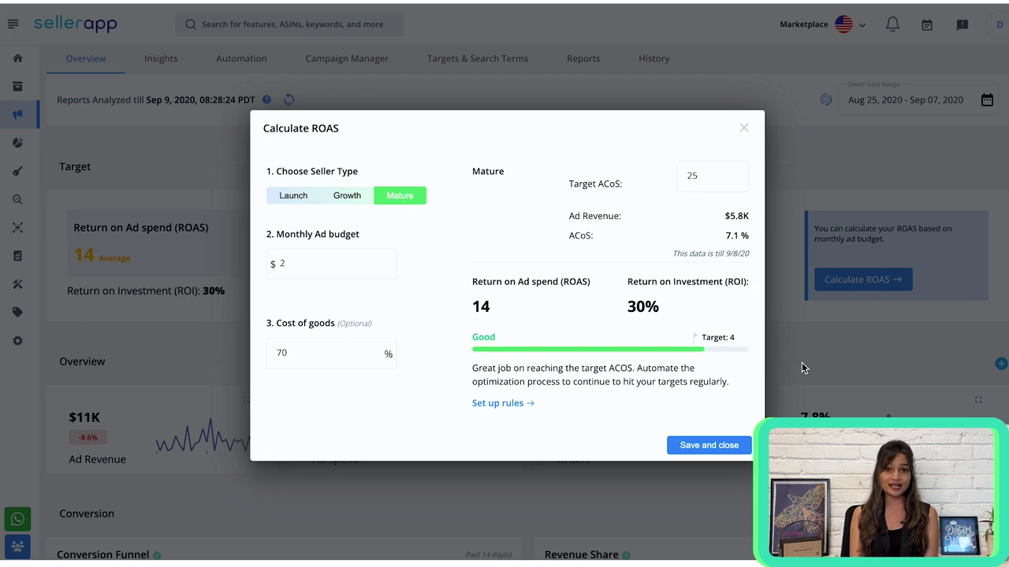
left_click(735, 446)
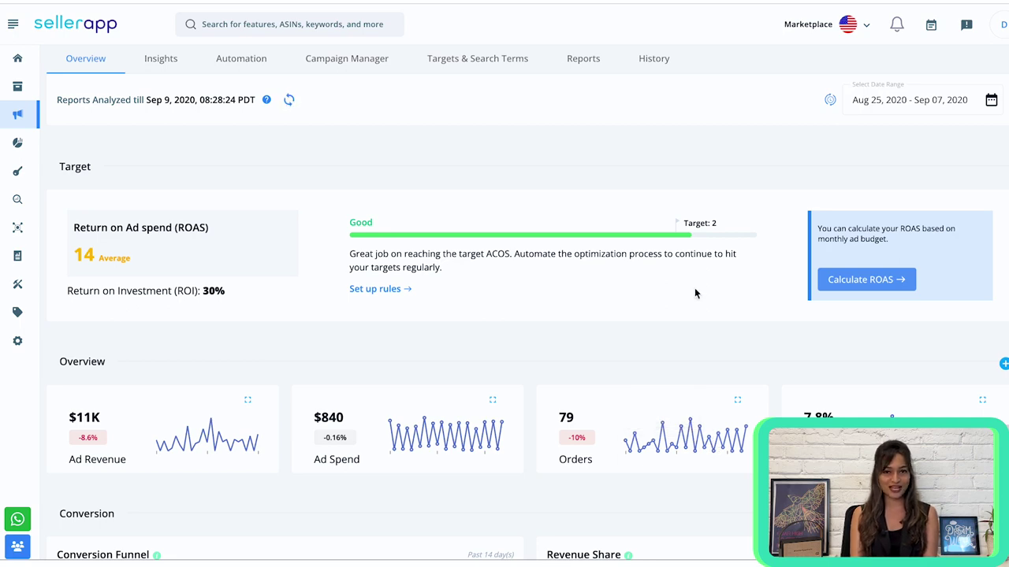
scroll(694, 293, "down", 2)
scroll(694, 293, "down", 2)
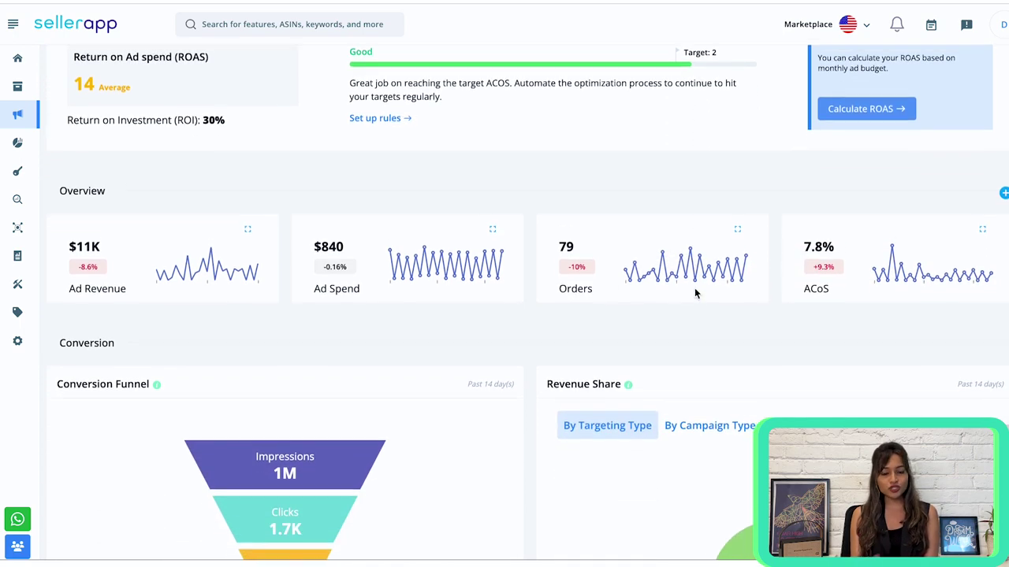
scroll(694, 293, "down", 1)
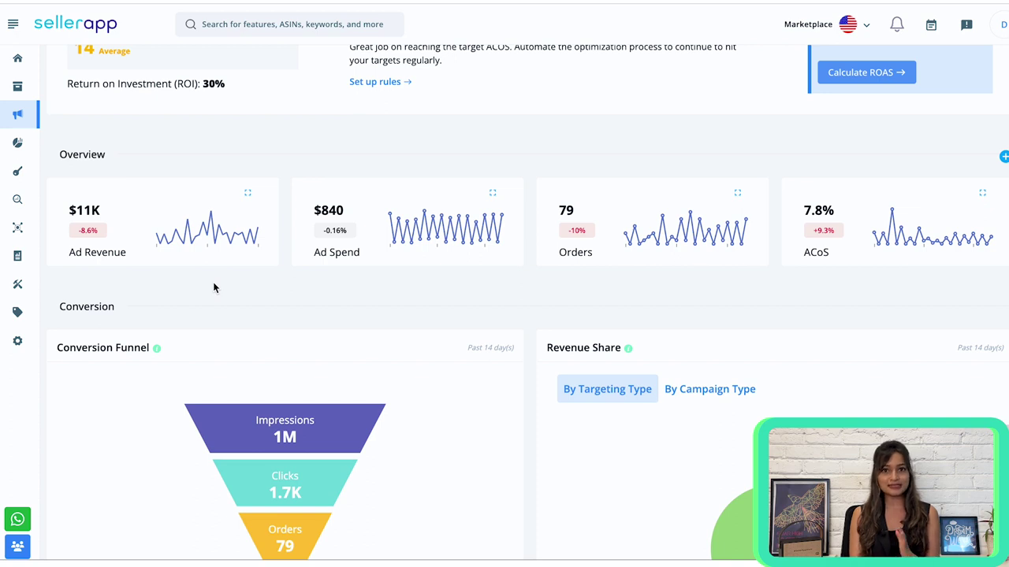
scroll(670, 196, "up", 3)
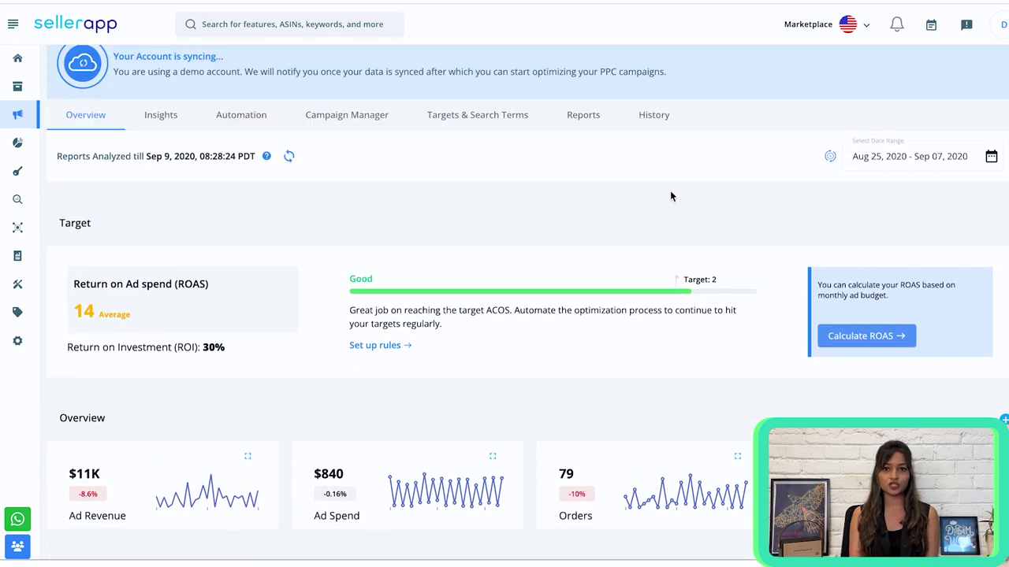
scroll(685, 230, "down", 2)
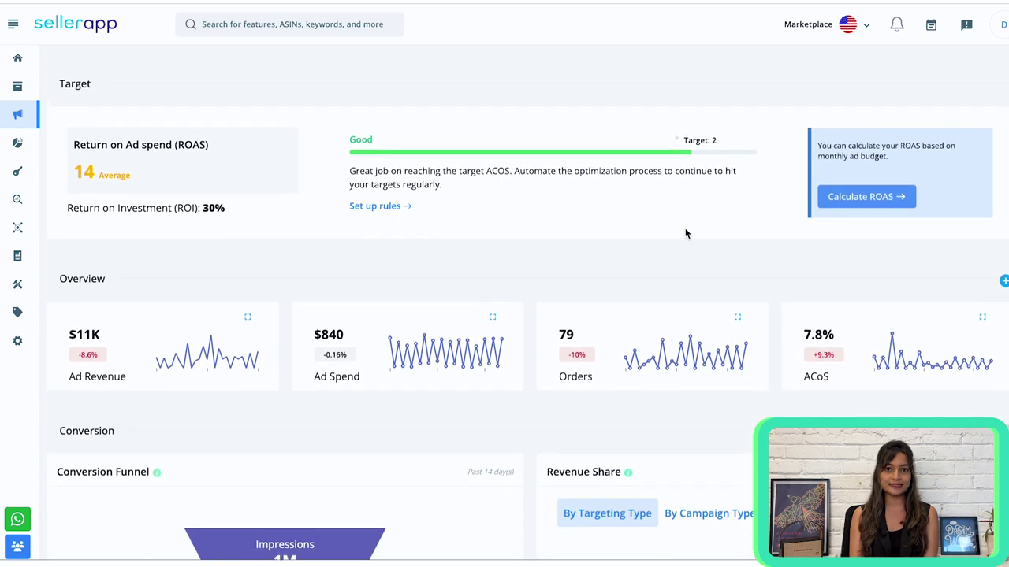
scroll(684, 233, "down", 2)
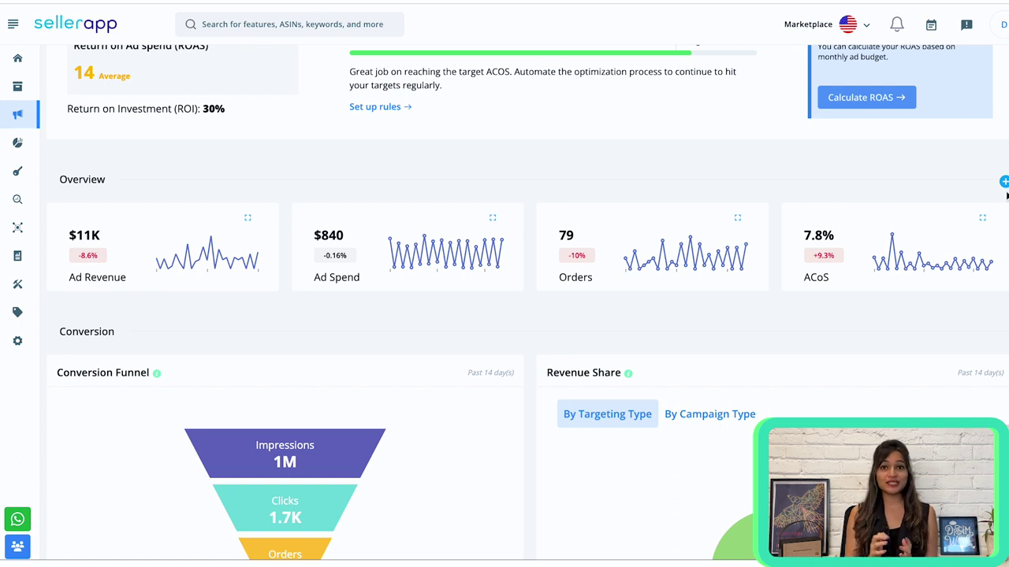
left_click(1004, 184)
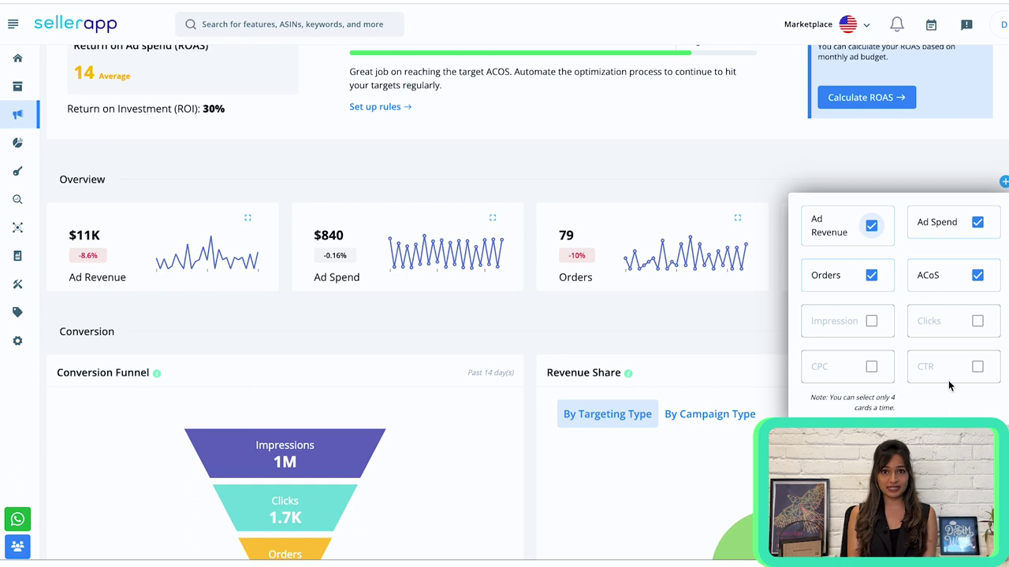
left_click(760, 343)
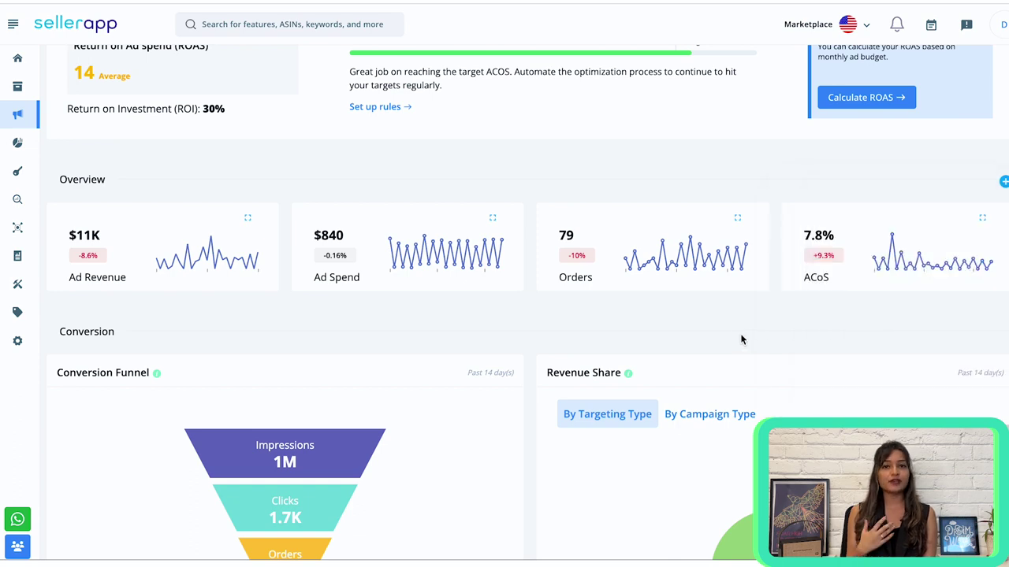
left_click(737, 218)
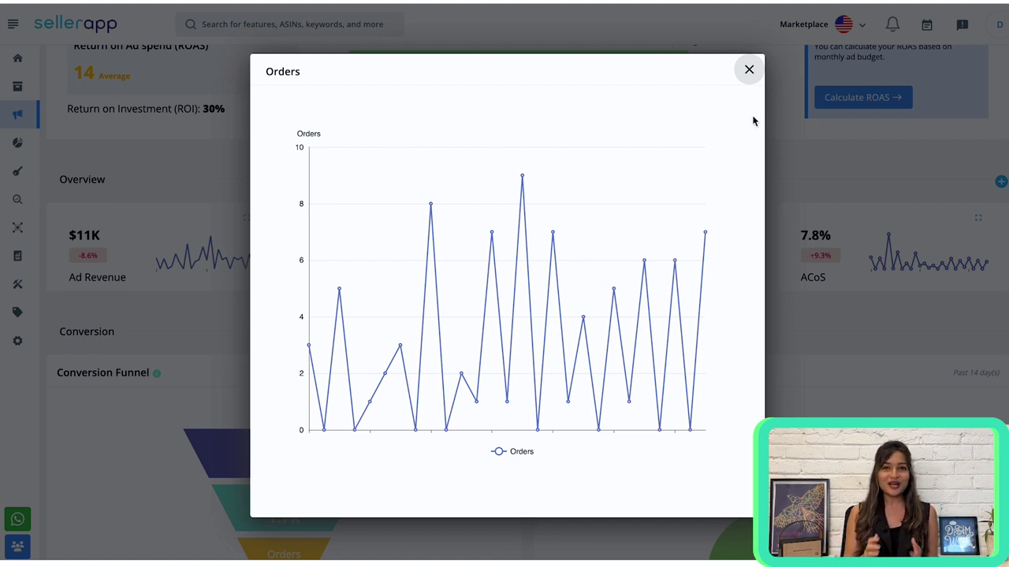
left_click(748, 71)
scroll(367, 270, "down", 5)
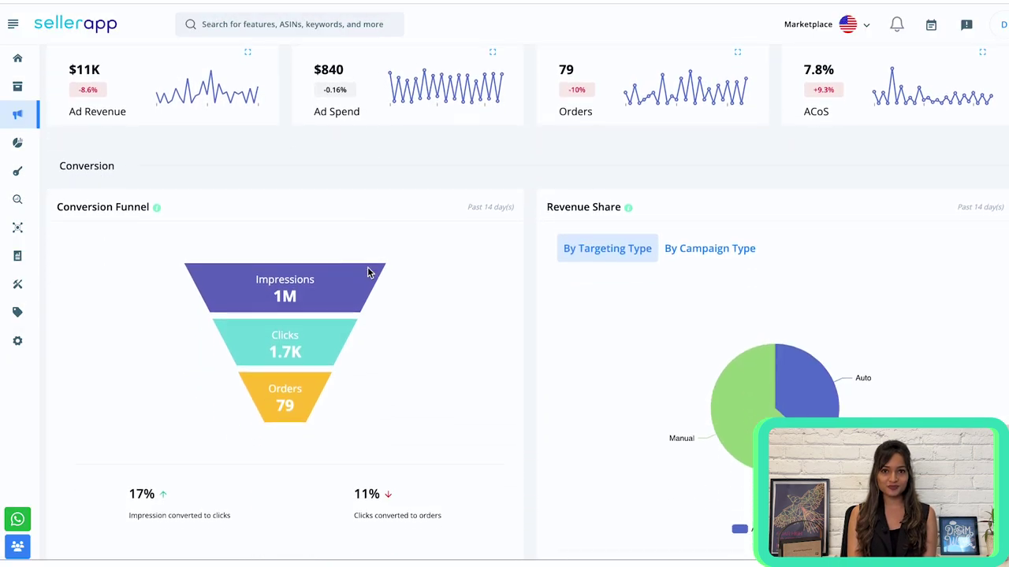
scroll(367, 266, "down", 1)
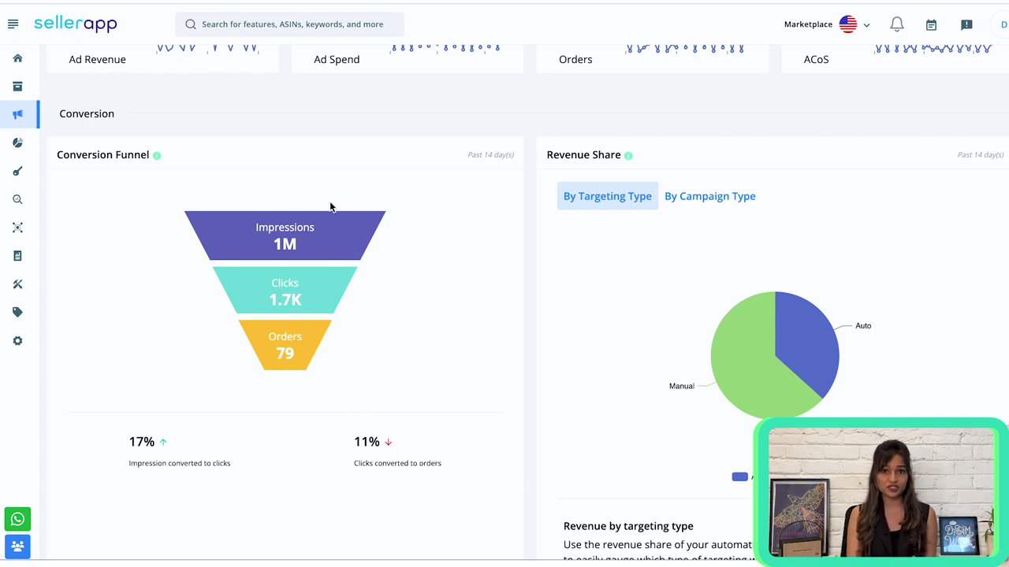
mouse_move(301, 337)
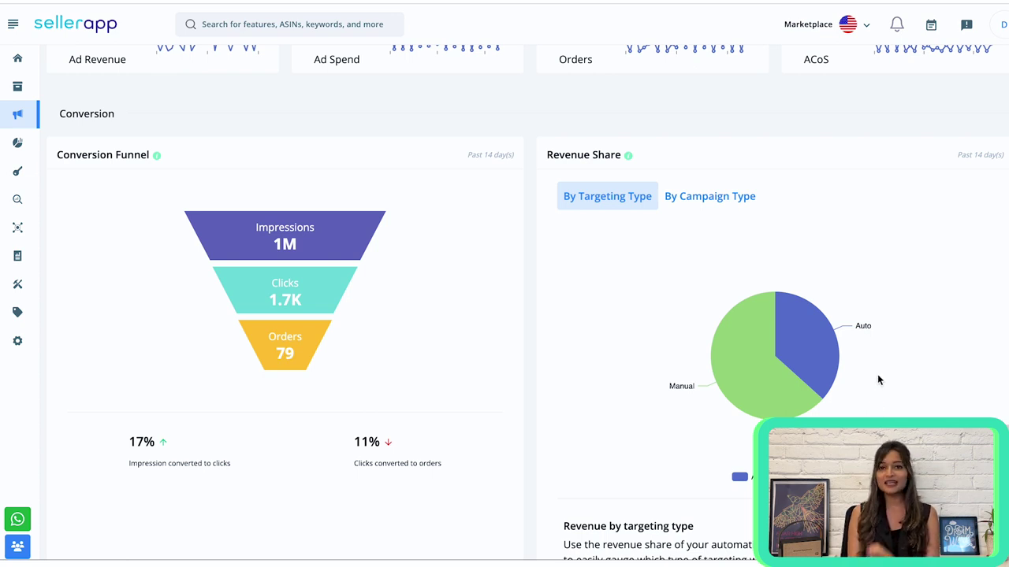
mouse_move(749, 395)
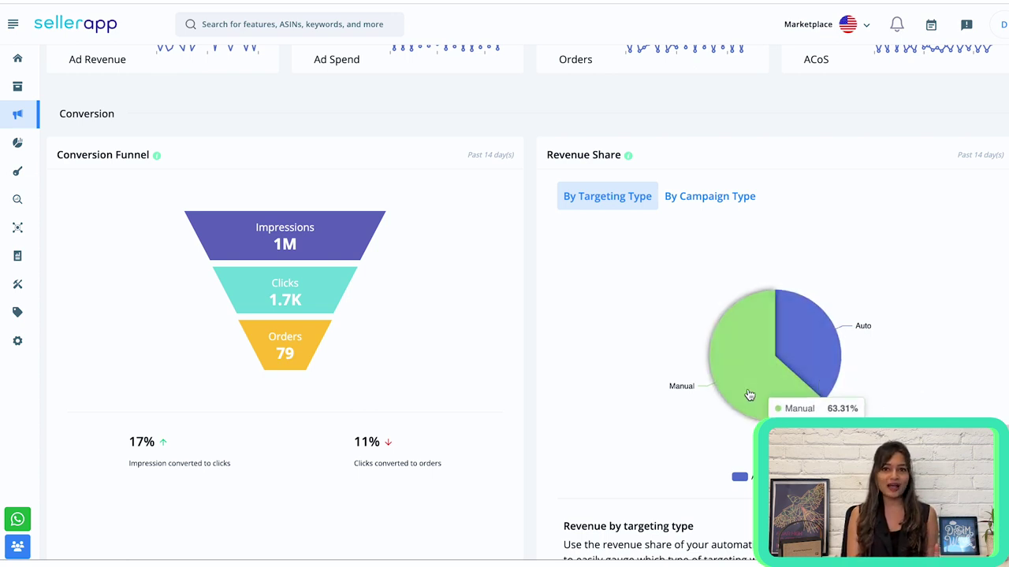
- Show Revenue Share by campaign type and scroll down to the Campaign Performance section
left_click(713, 197)
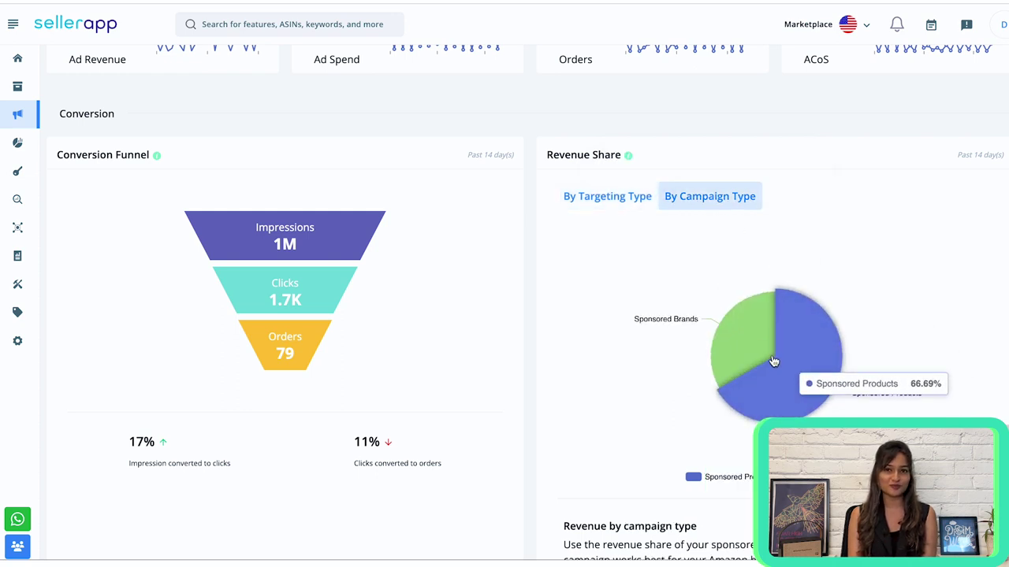
mouse_move(749, 360)
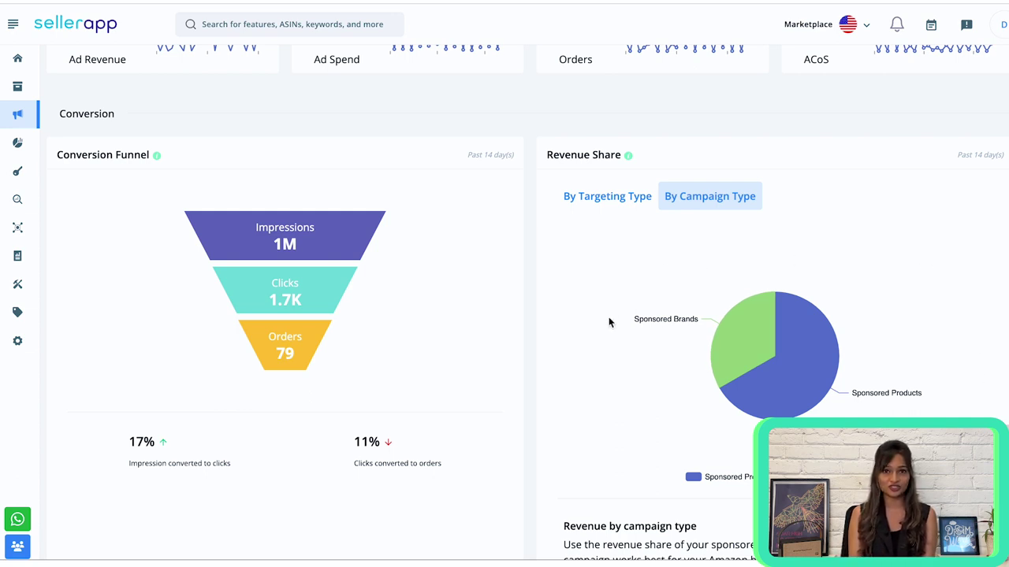
scroll(608, 316, "down", 3)
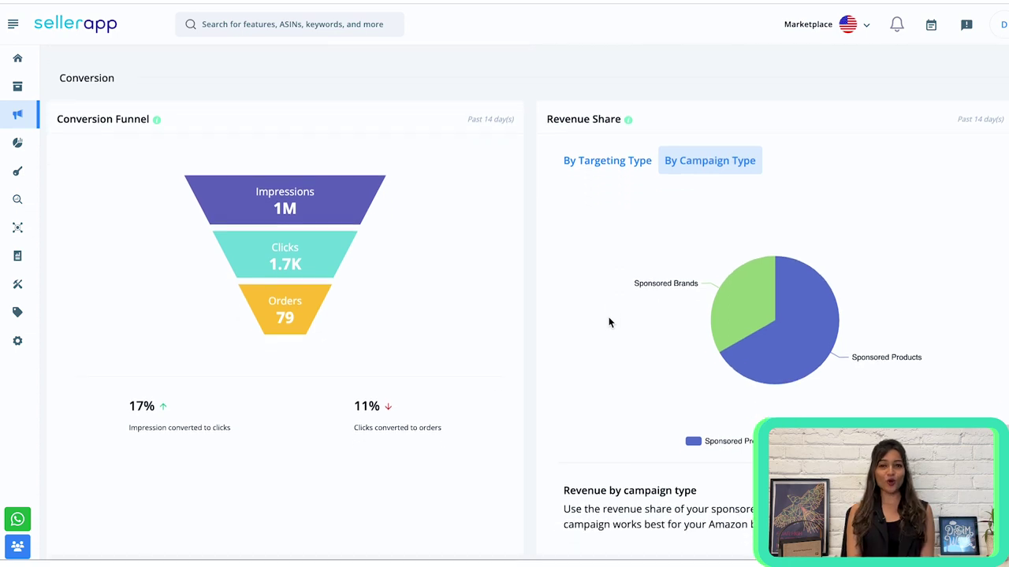
scroll(609, 321, "down", 4)
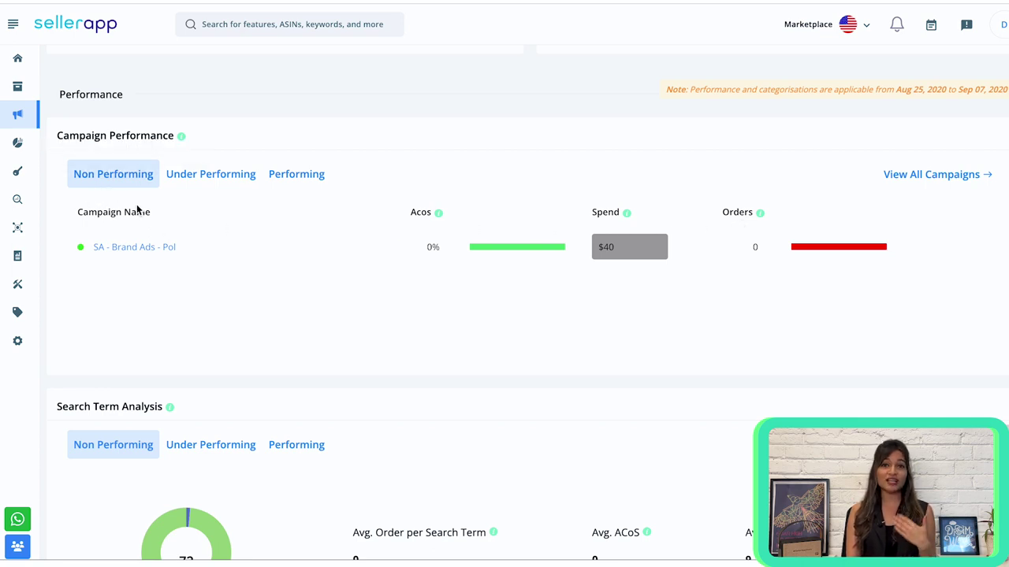
- Compare the Under Performing, Non Performing and Performing campaign lists, settling on Non Performing
left_click(194, 183)
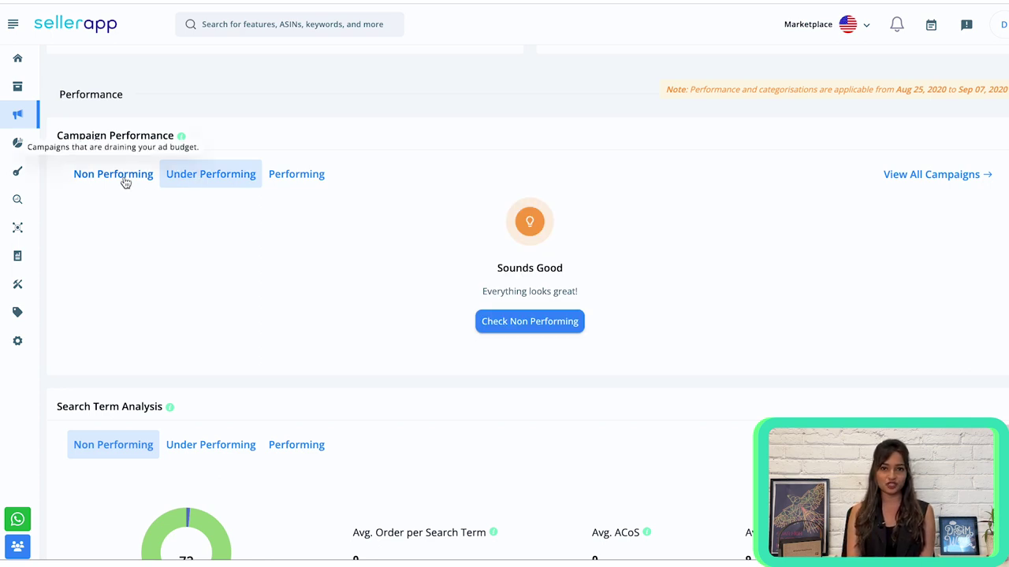
left_click(125, 182)
left_click(292, 179)
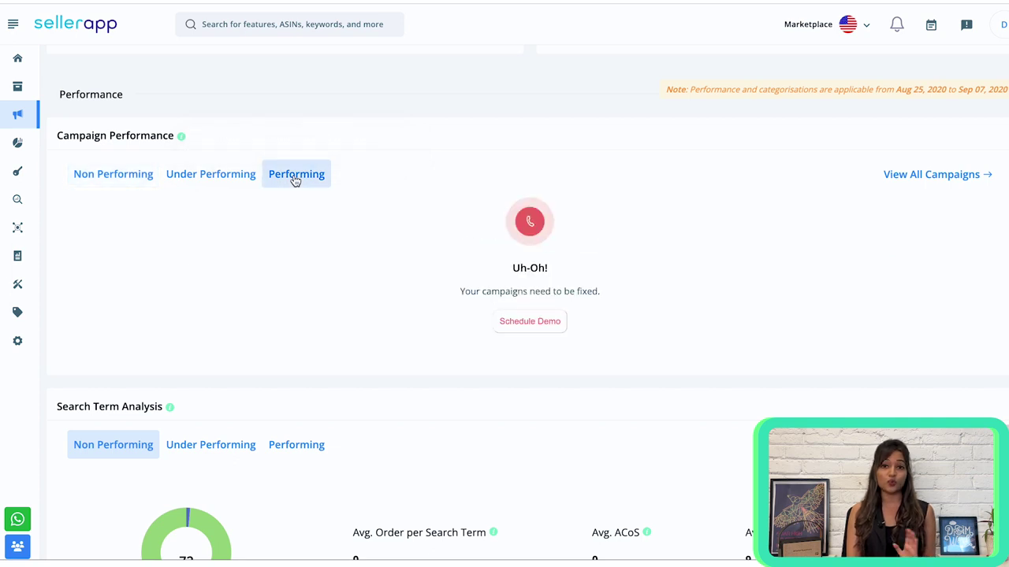
left_click(103, 186)
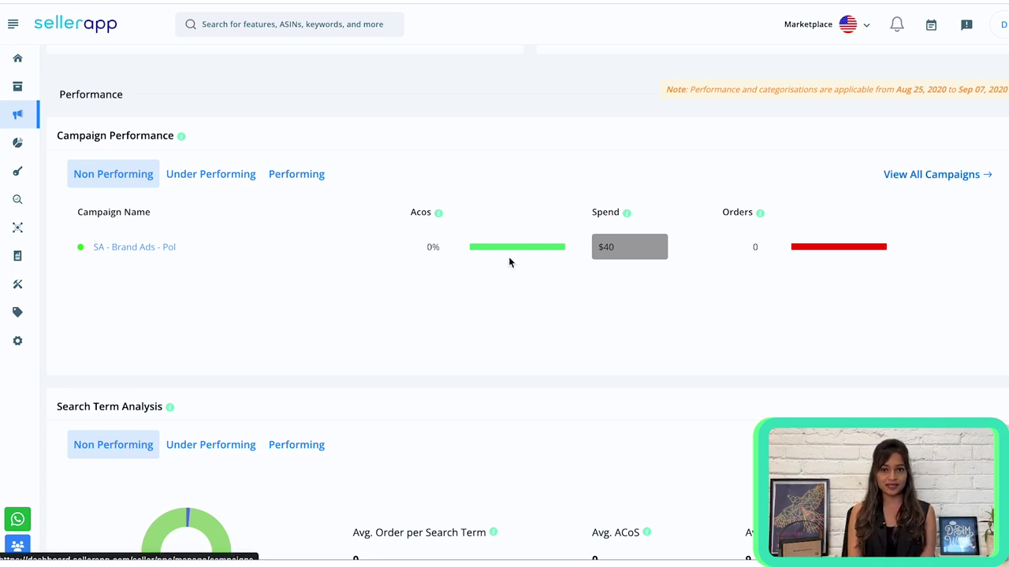
scroll(509, 263, "down", 3)
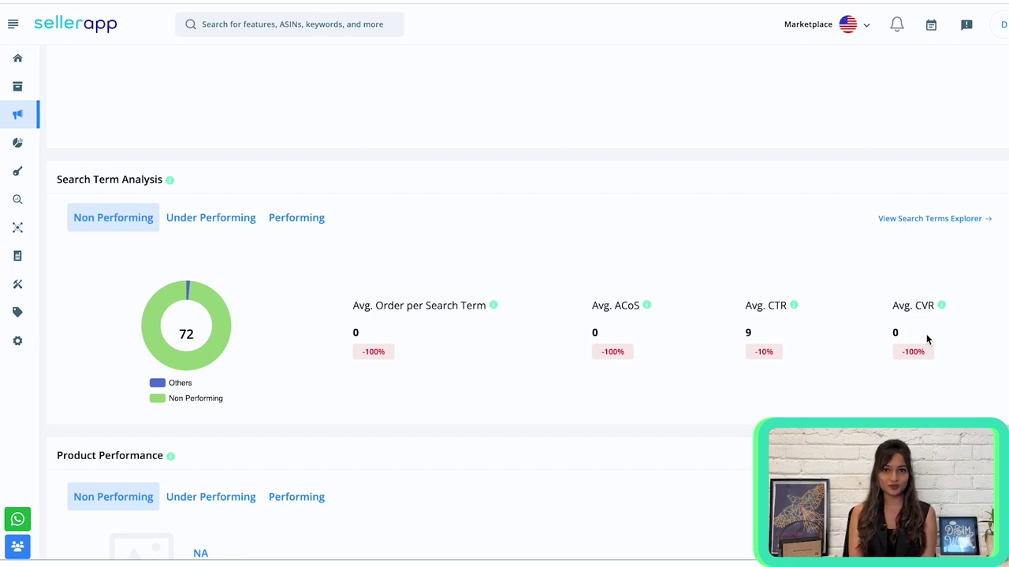
- Scroll to Product Performance to see the non-performing Global Cache - Auto ad
scroll(574, 334, "down", 5)
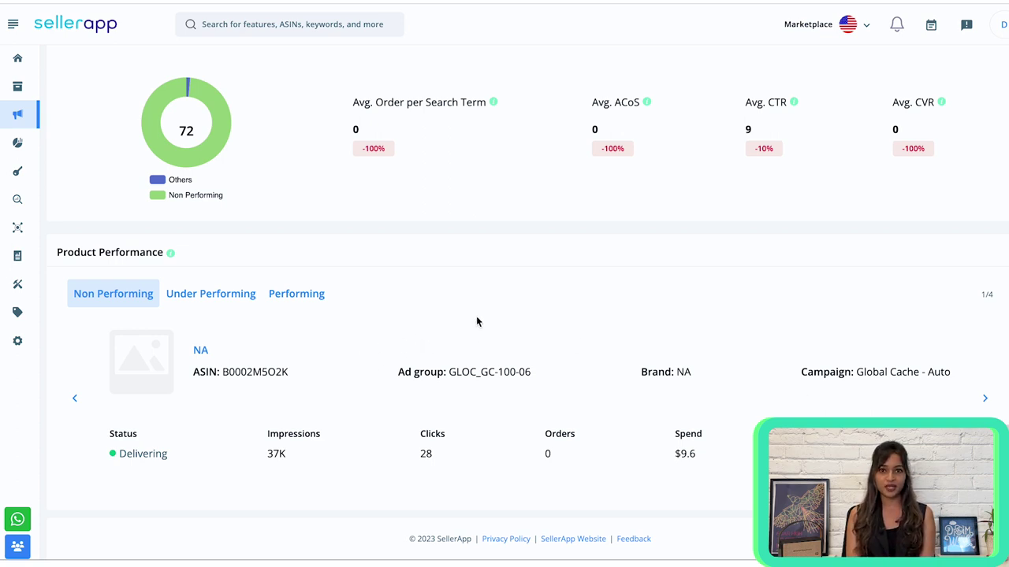
- View the Campaign Manager summaries: $11K ad revenue, 79 orders and 1M impressions
scroll(476, 317, "up", 1)
scroll(476, 318, "down", 1)
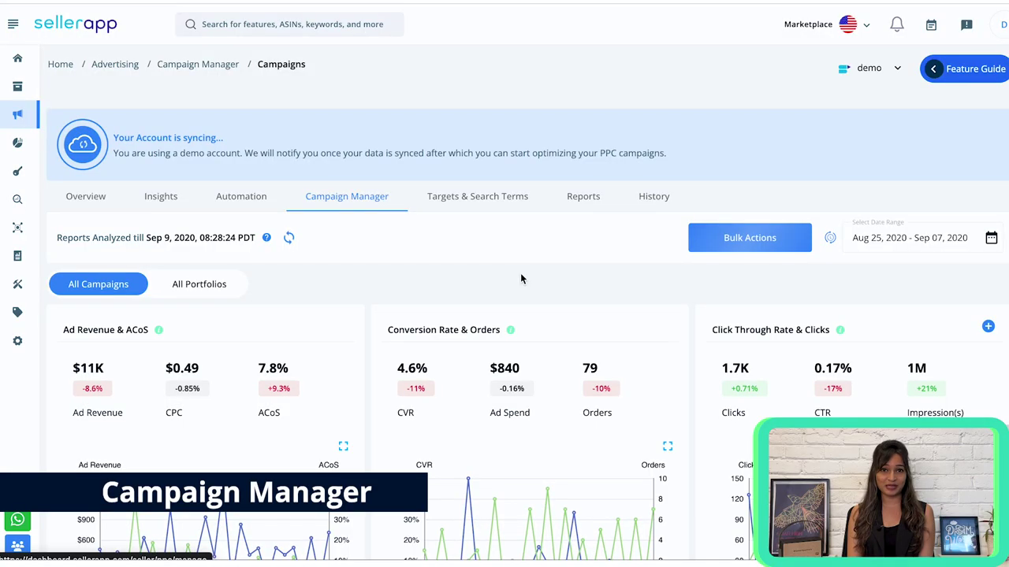
scroll(520, 275, "down", 1)
scroll(520, 278, "down", 2)
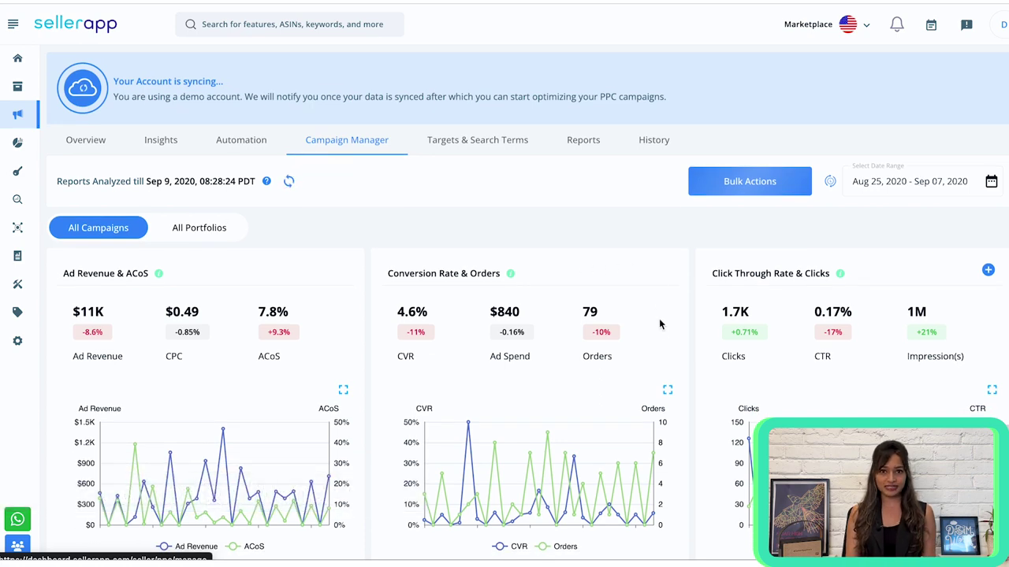
scroll(666, 341, "down", 4)
scroll(664, 340, "down", 1)
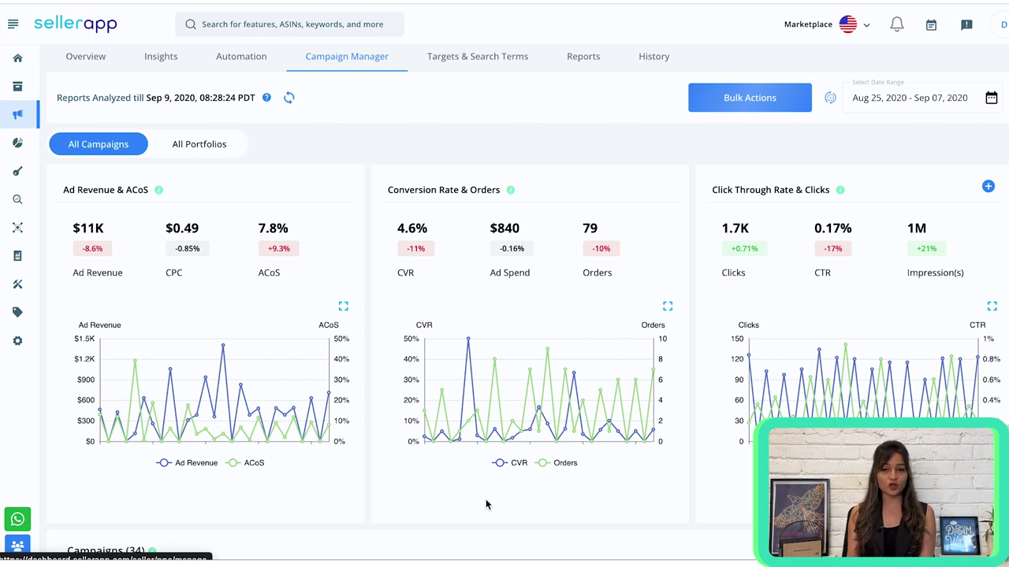
scroll(486, 505, "down", 3)
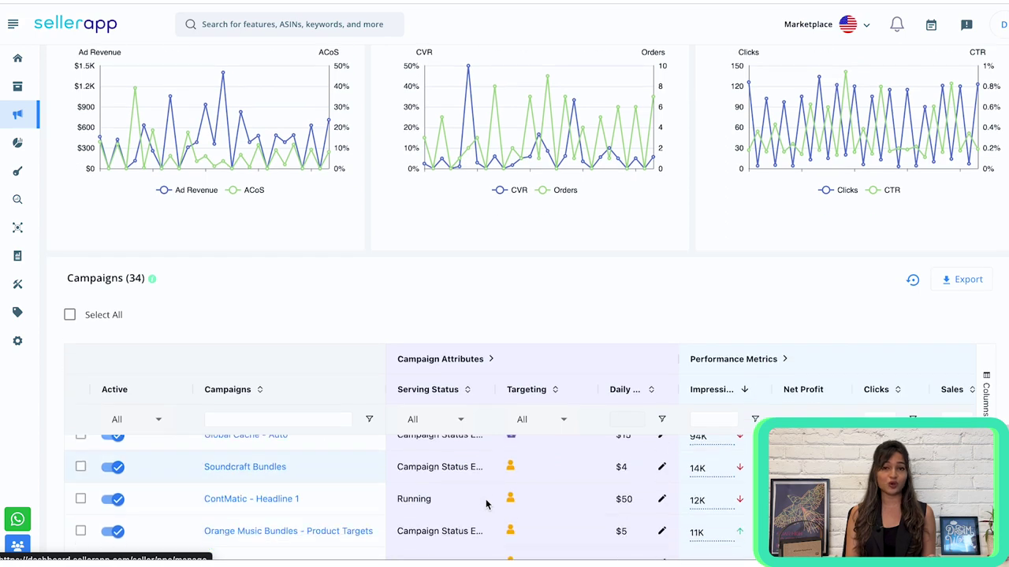
scroll(486, 505, "up", 3)
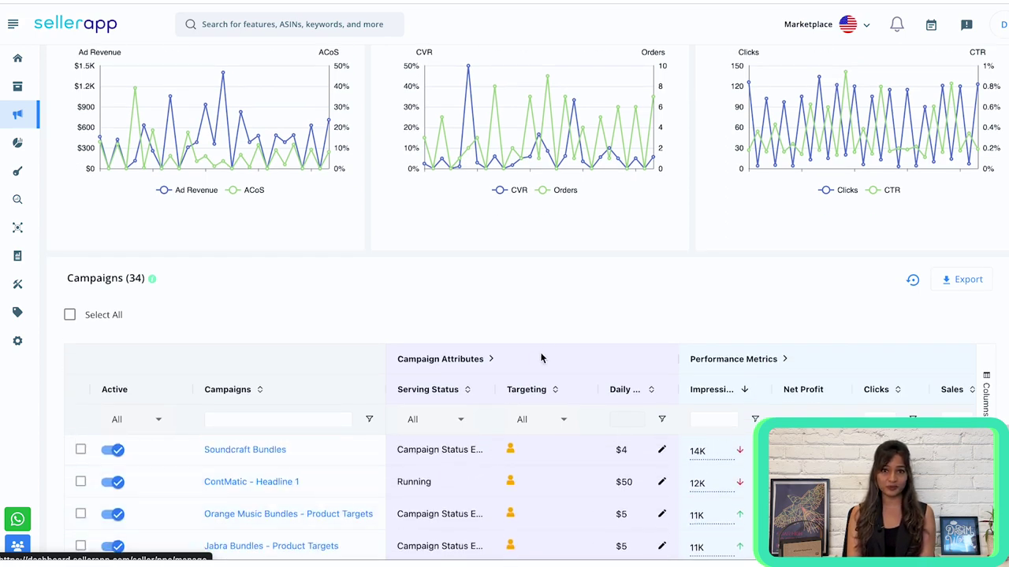
scroll(562, 319, "down", 1)
scroll(562, 319, "up", 5)
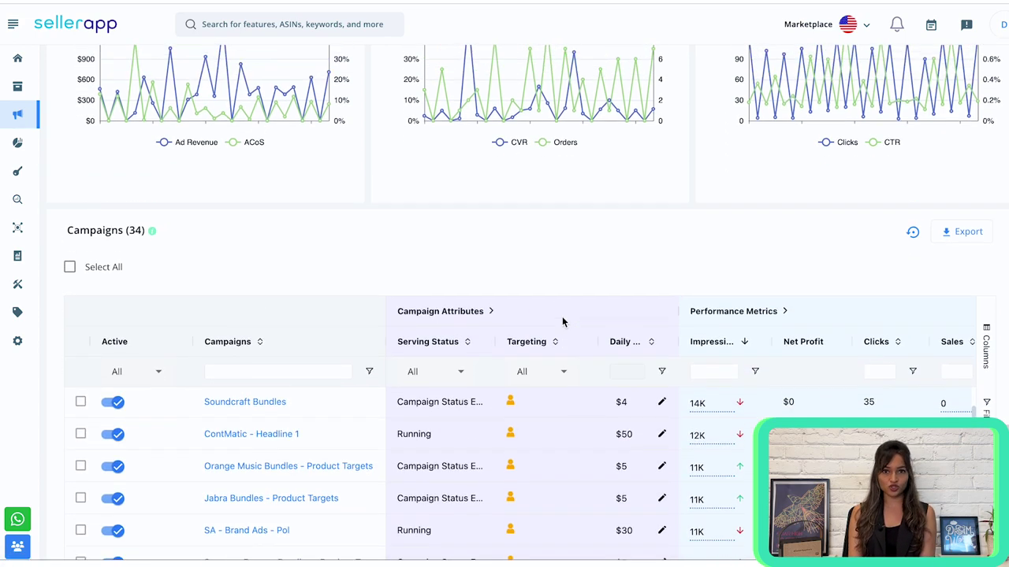
scroll(562, 320, "up", 2)
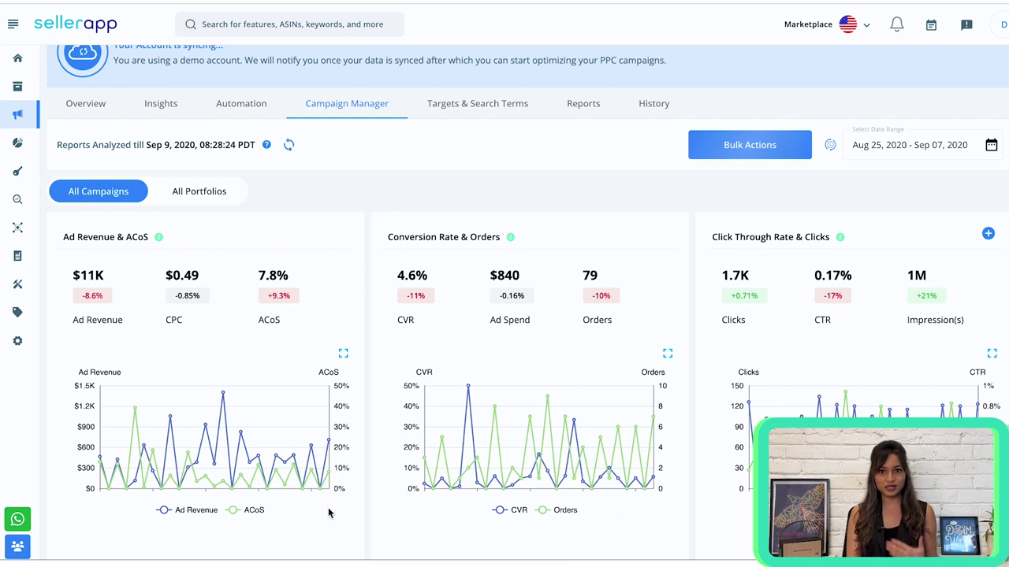
scroll(330, 513, "down", 1)
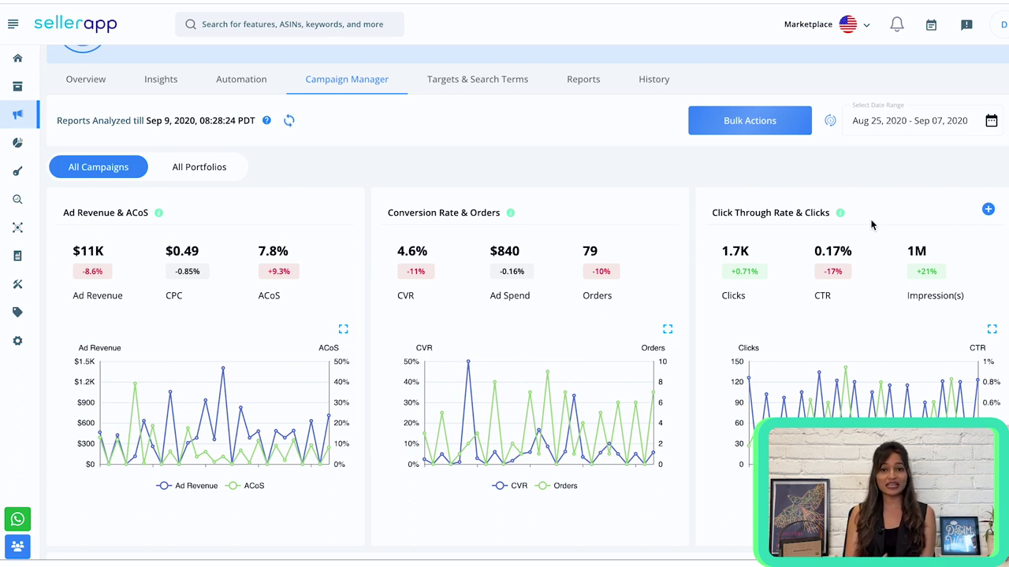
left_click(989, 213)
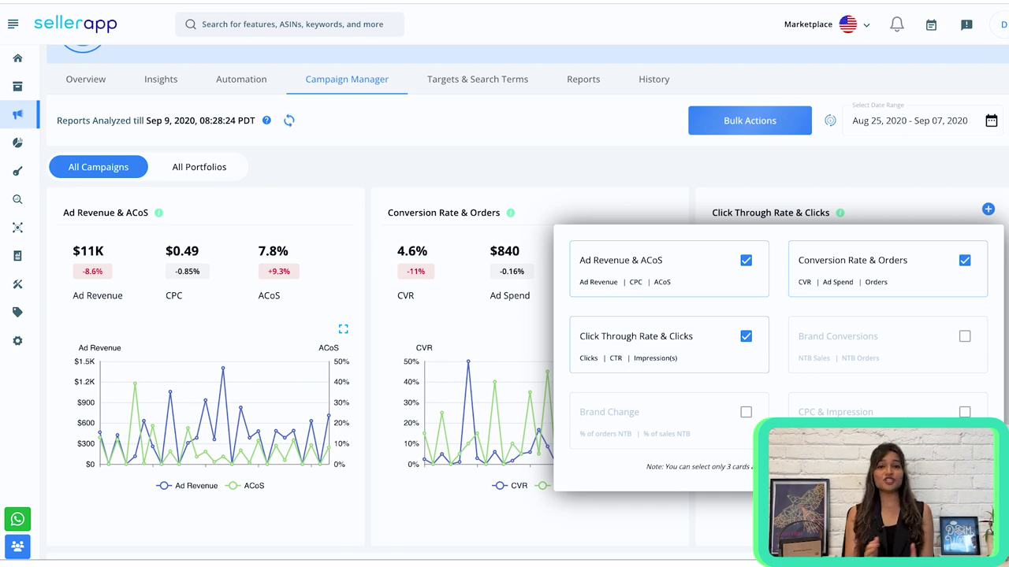
key("Escape")
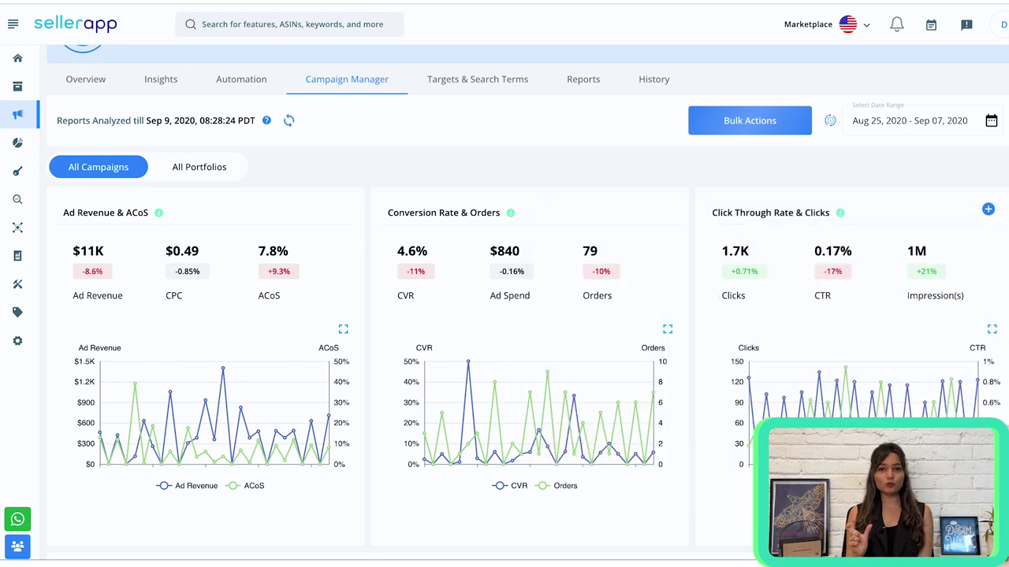
left_click(217, 169)
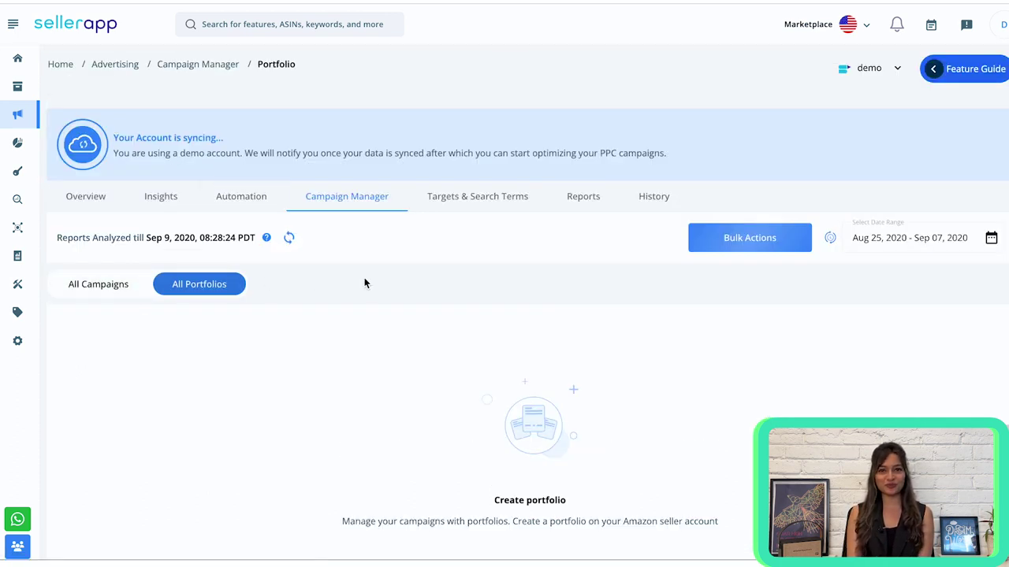
scroll(364, 282, "down", 1)
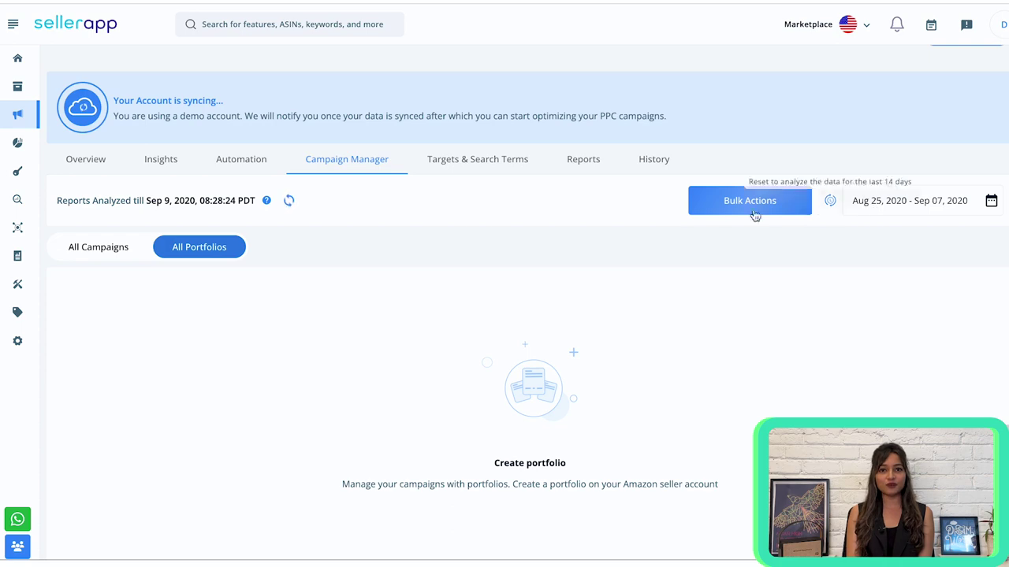
left_click(91, 248)
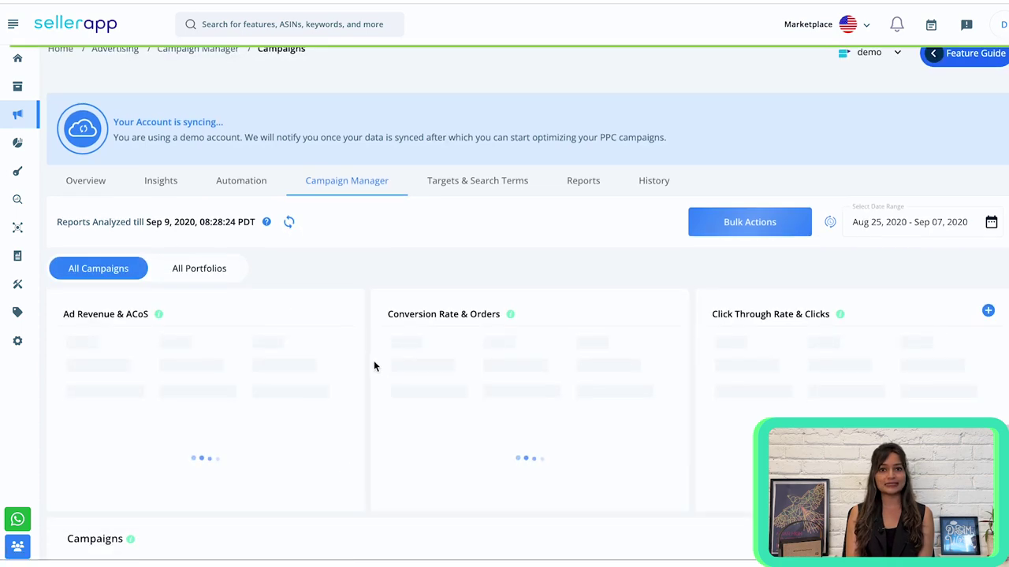
- Expand Campaign Attributes to show Portfolio, Type, Start and End Date columns for 34 campaigns
scroll(374, 363, "down", 4)
scroll(373, 365, "down", 1)
scroll(374, 365, "down", 1)
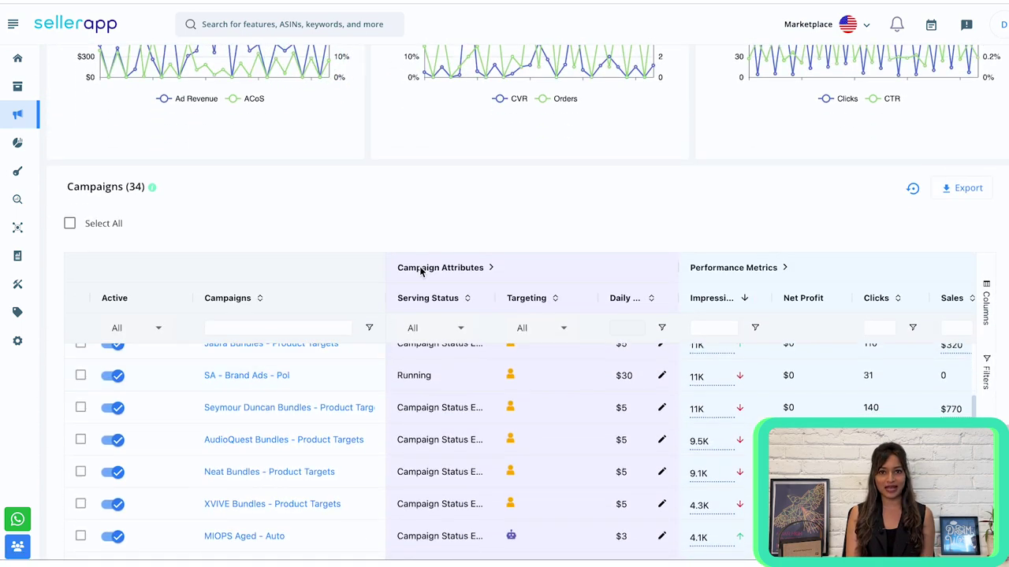
scroll(472, 201, "down", 2)
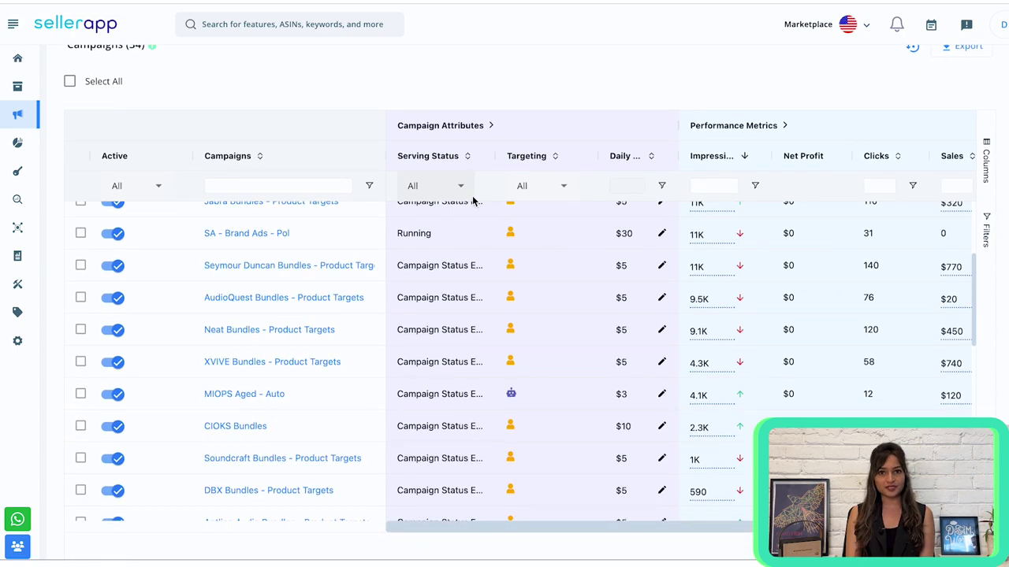
scroll(325, 282, "up", 3)
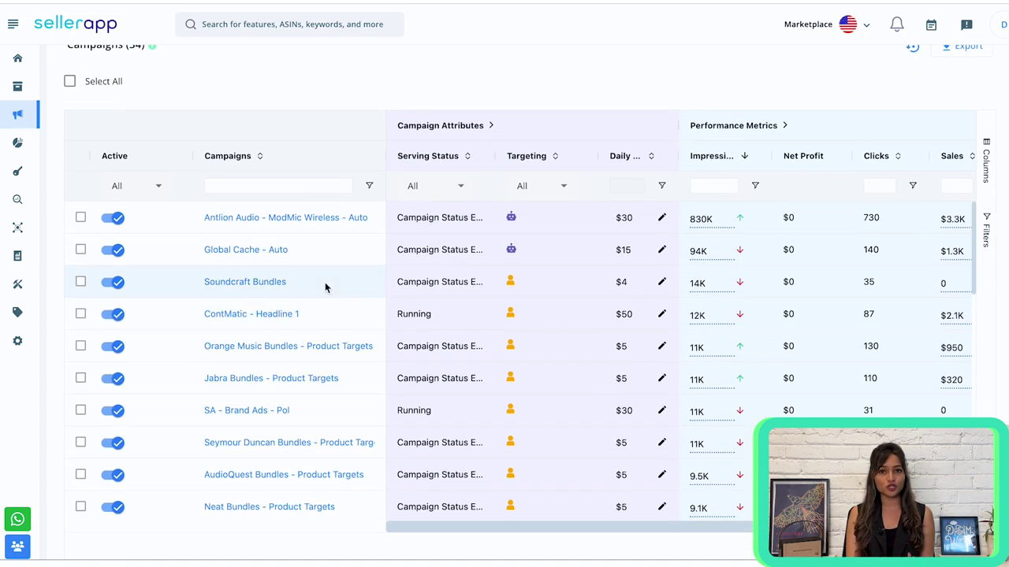
scroll(324, 288, "up", 1)
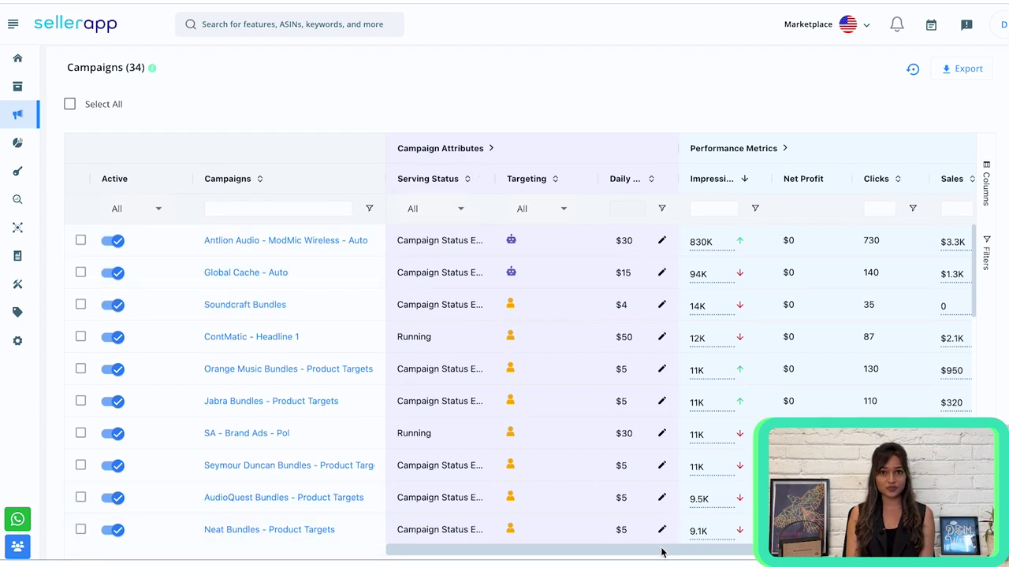
scroll(664, 557, "right", 6)
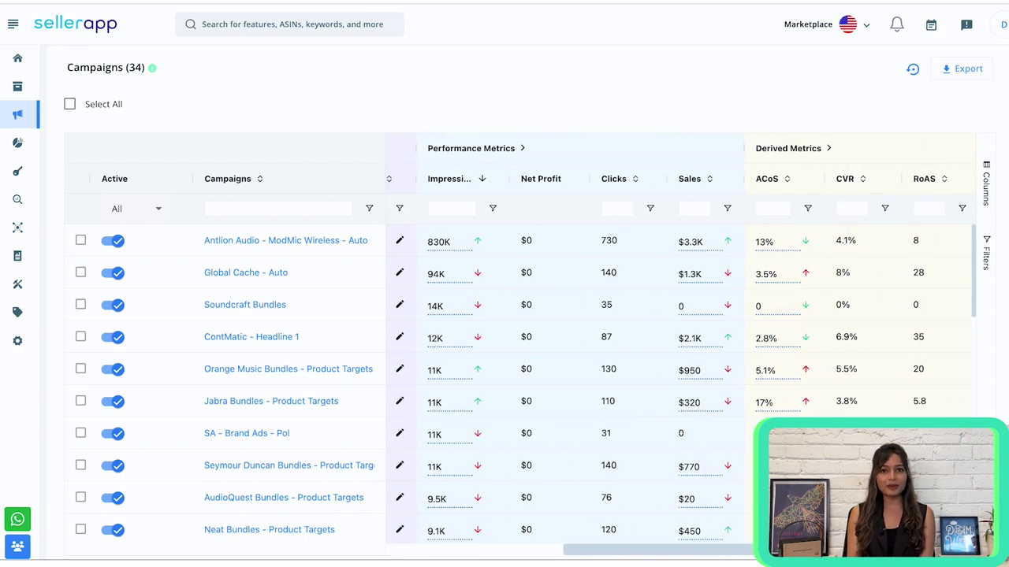
scroll(665, 552, "left", 6)
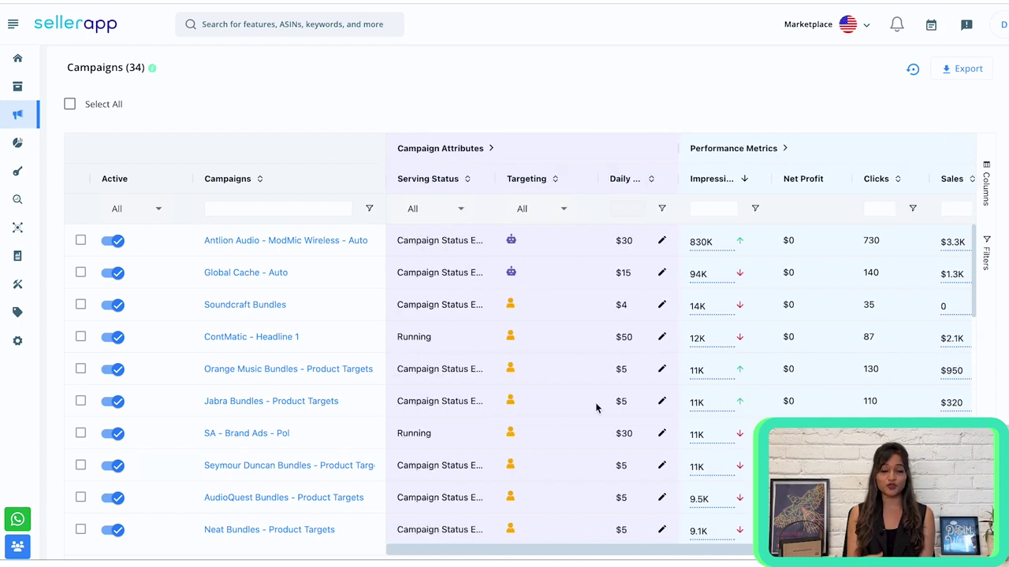
left_click(492, 149)
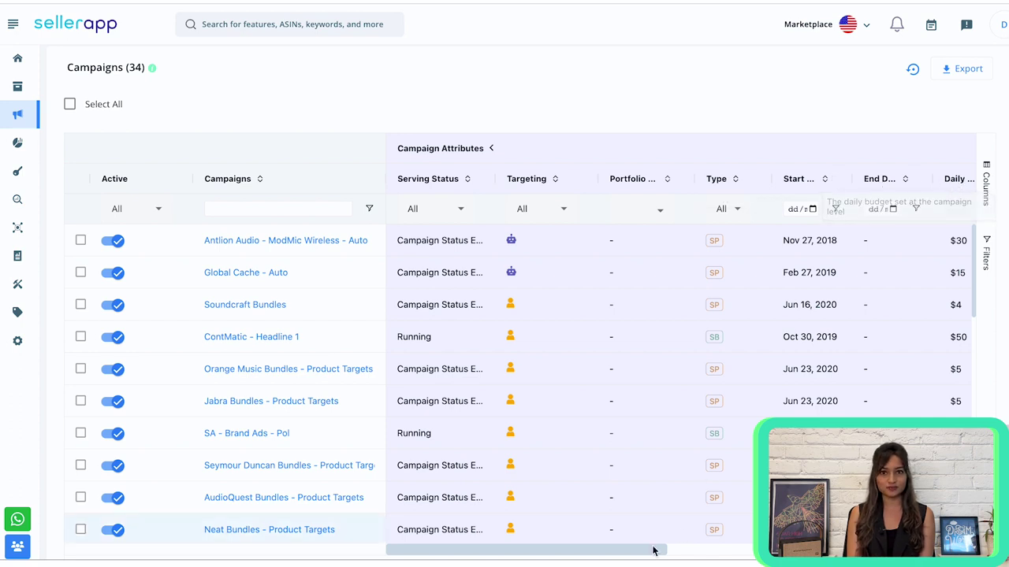
- Expand the campaigns table's Performance Metrics group to reveal Orders and related columns
left_click_drag(635, 557, 860, 558)
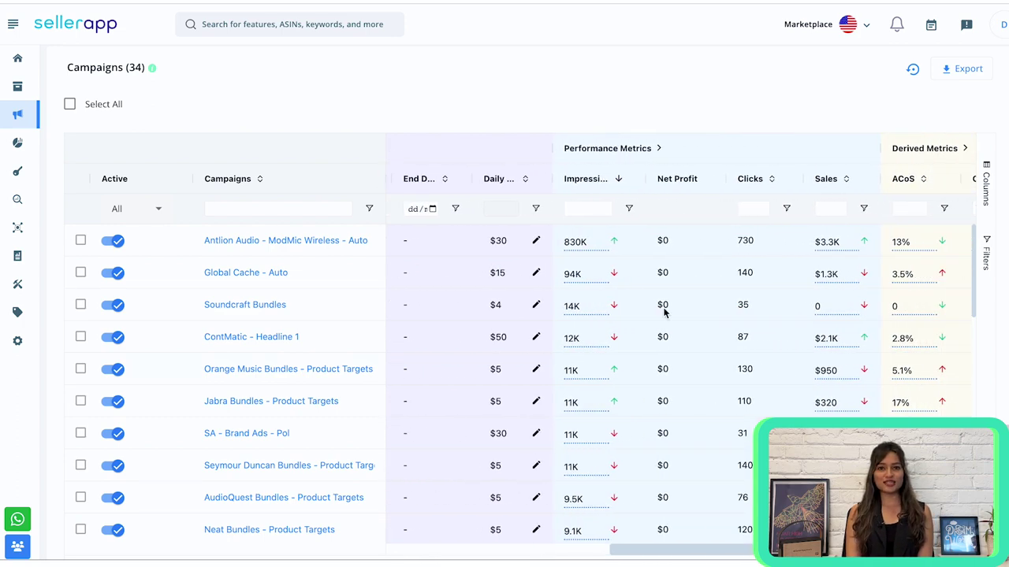
left_click(658, 149)
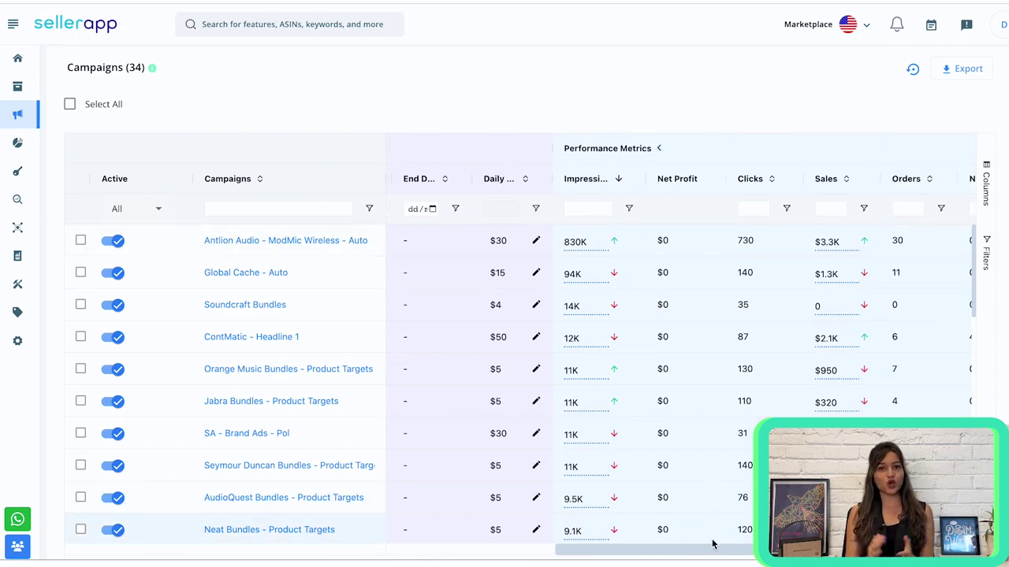
left_click_drag(711, 555, 751, 556)
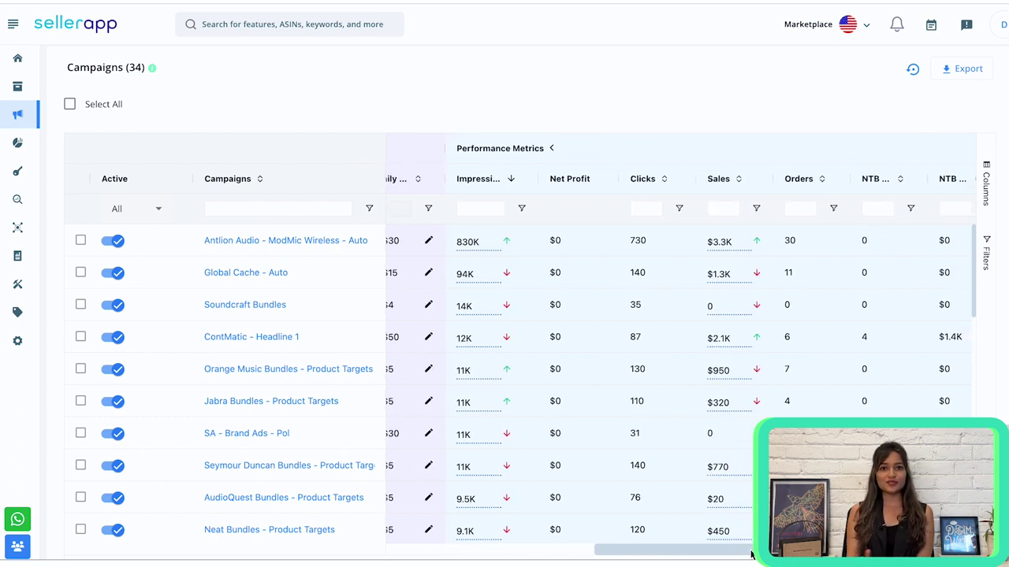
left_click_drag(750, 555, 846, 555)
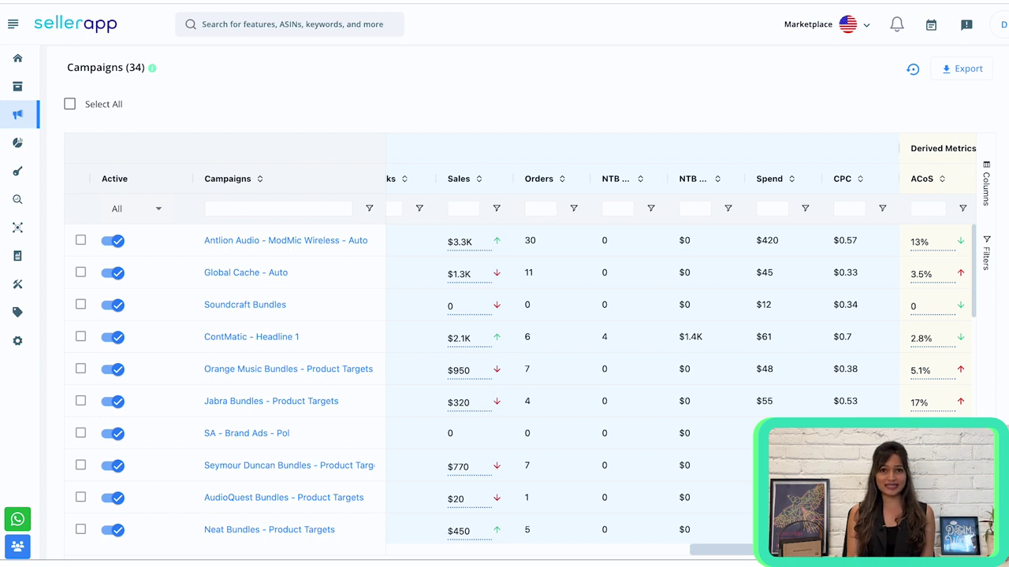
left_click_drag(846, 556, 909, 556)
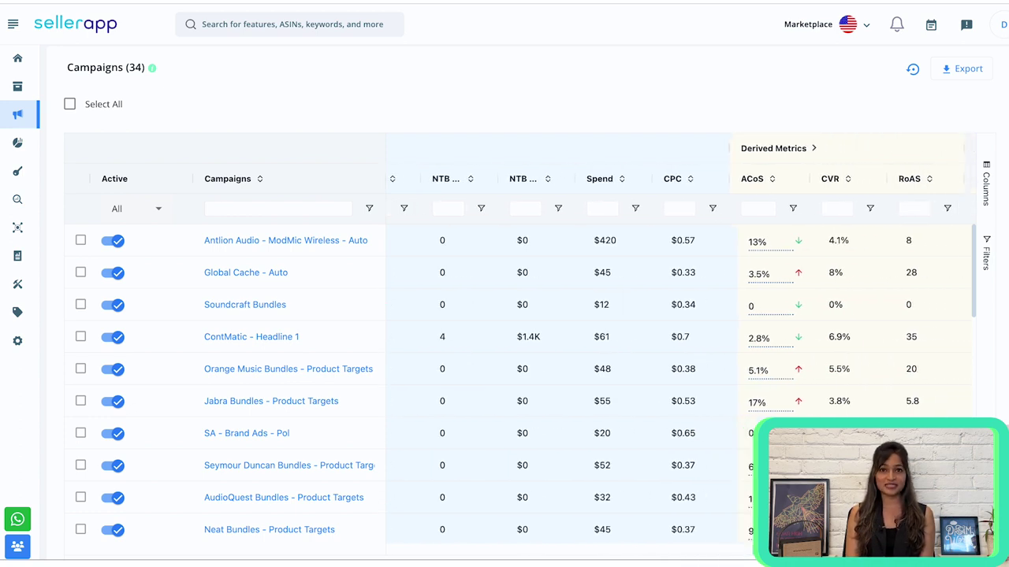
- Expand Derived Metrics to show CTR and Target ACoS, then edit the first campaign's daily budget
left_click(815, 150)
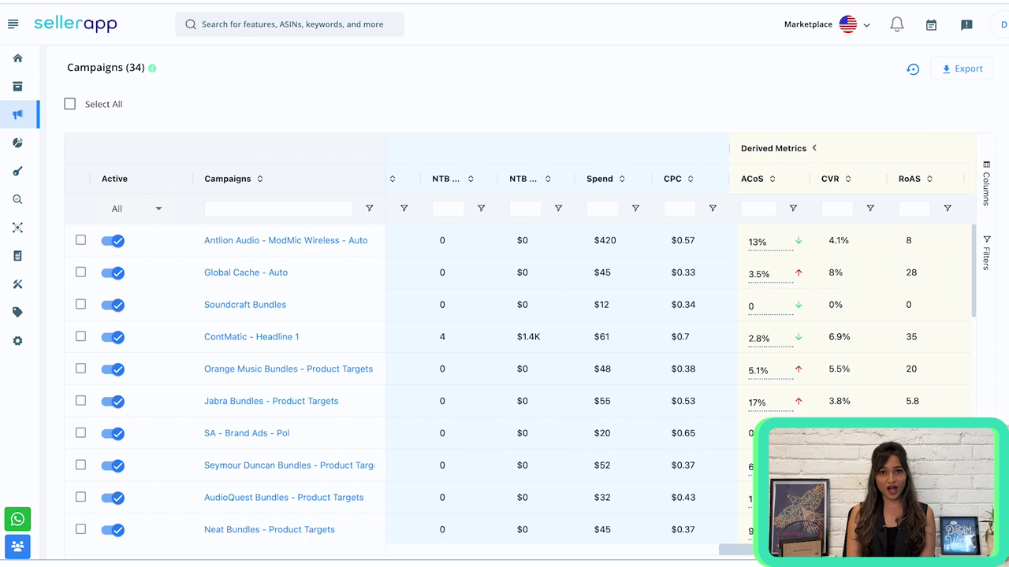
scroll(520, 378, "right", 2)
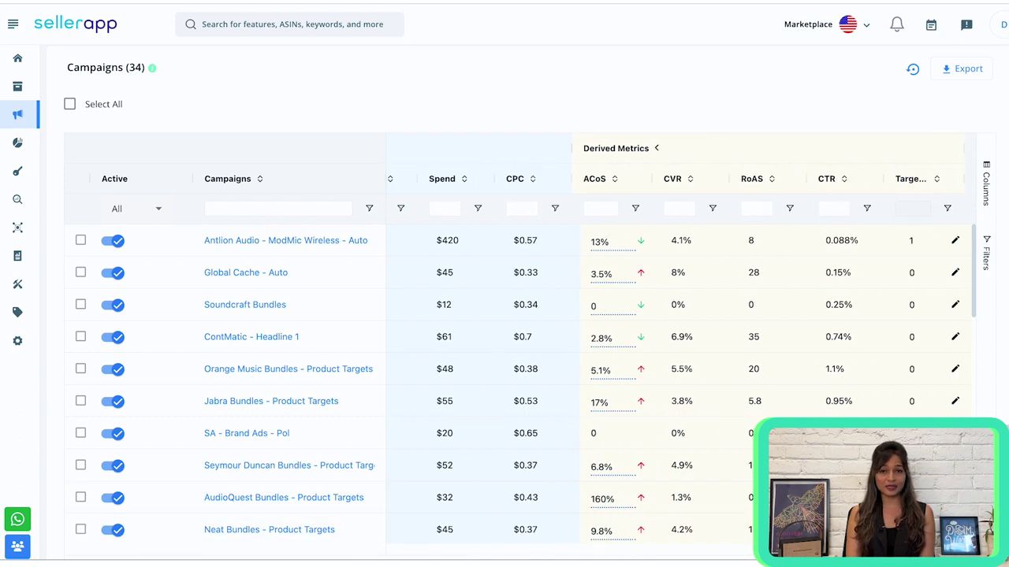
mouse_move(614, 198)
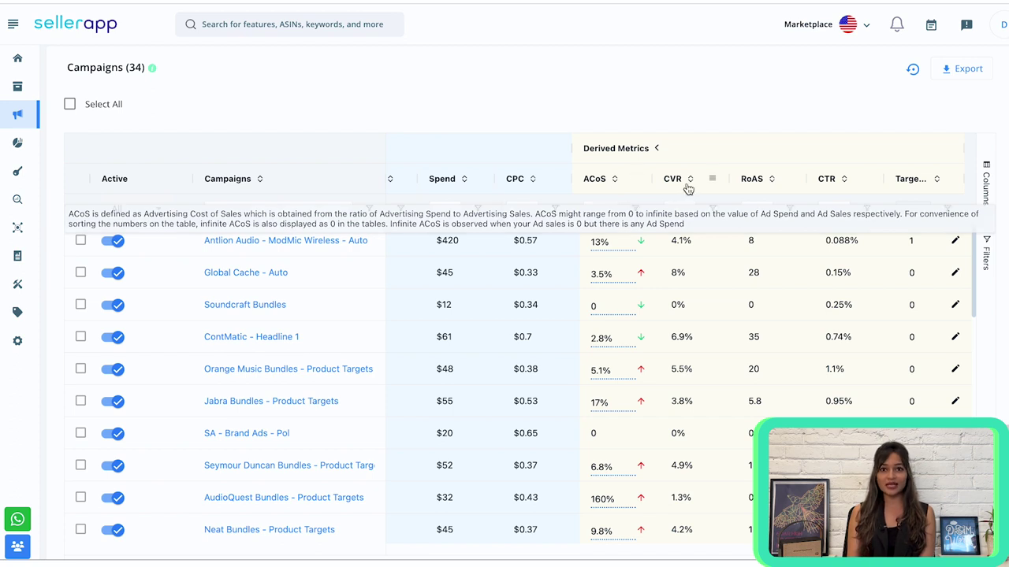
mouse_move(783, 185)
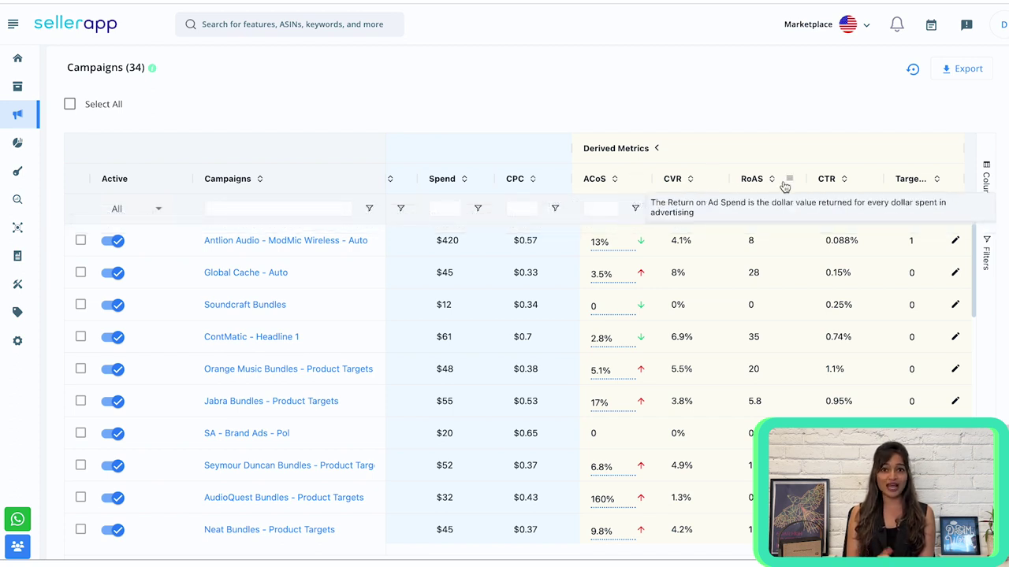
mouse_move(918, 185)
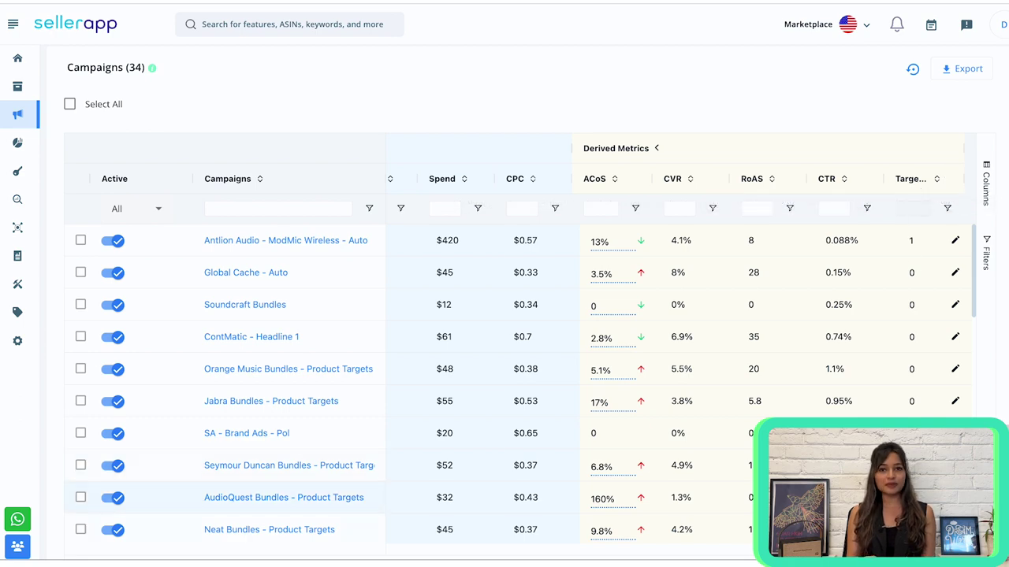
scroll(681, 350, "left", 10)
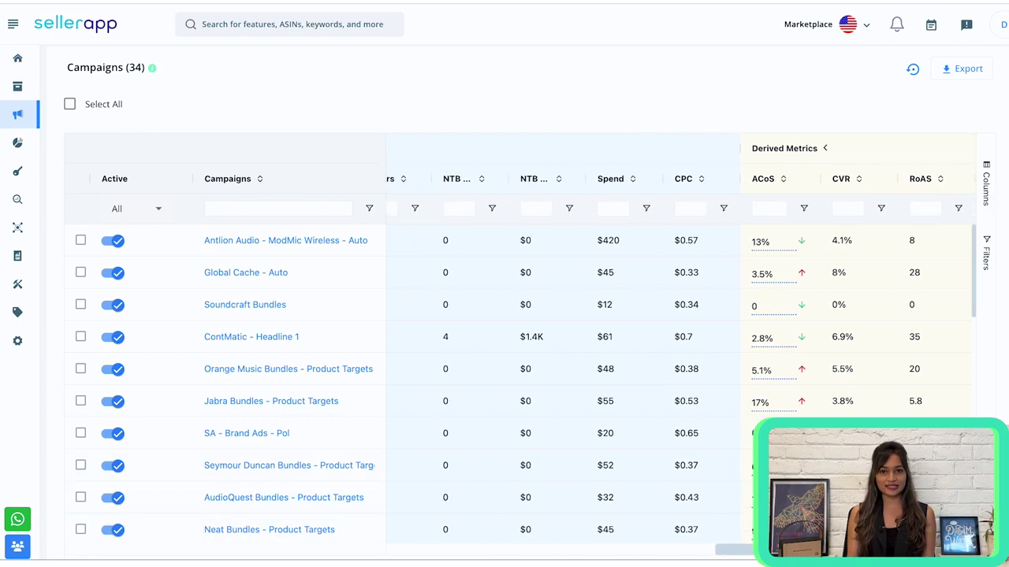
scroll(681, 351, "left", 8)
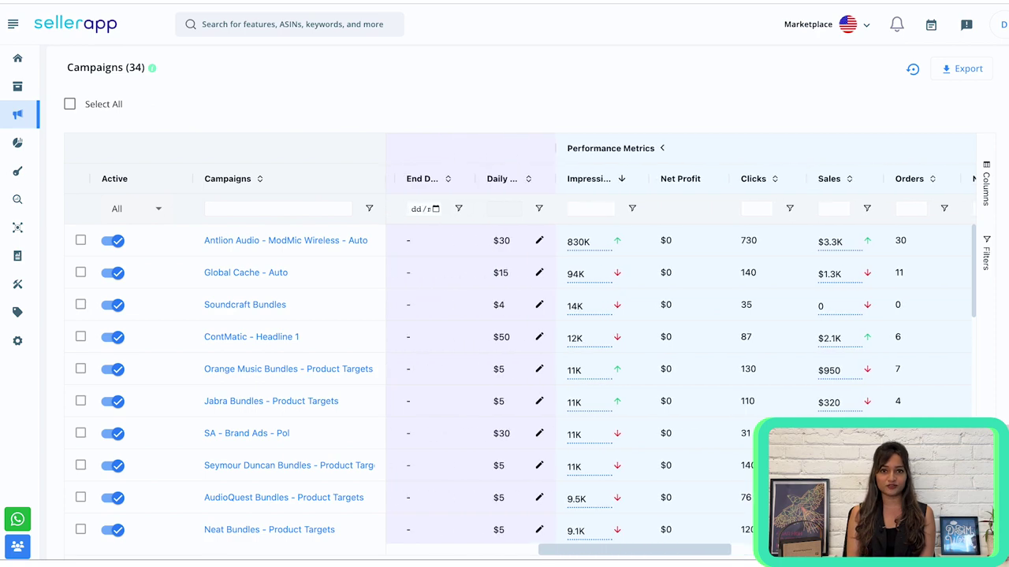
scroll(681, 351, "left", 2)
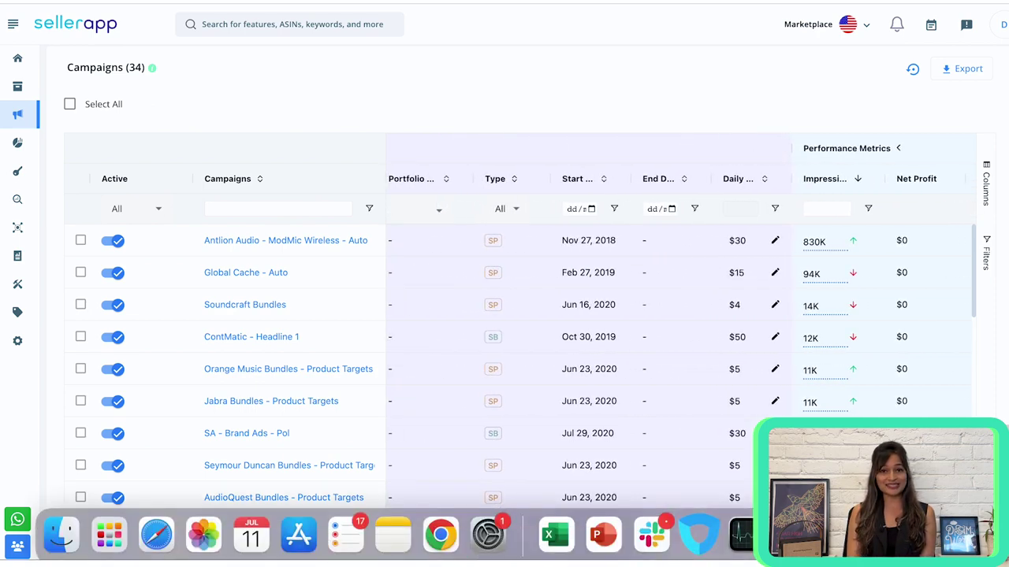
left_click(776, 242)
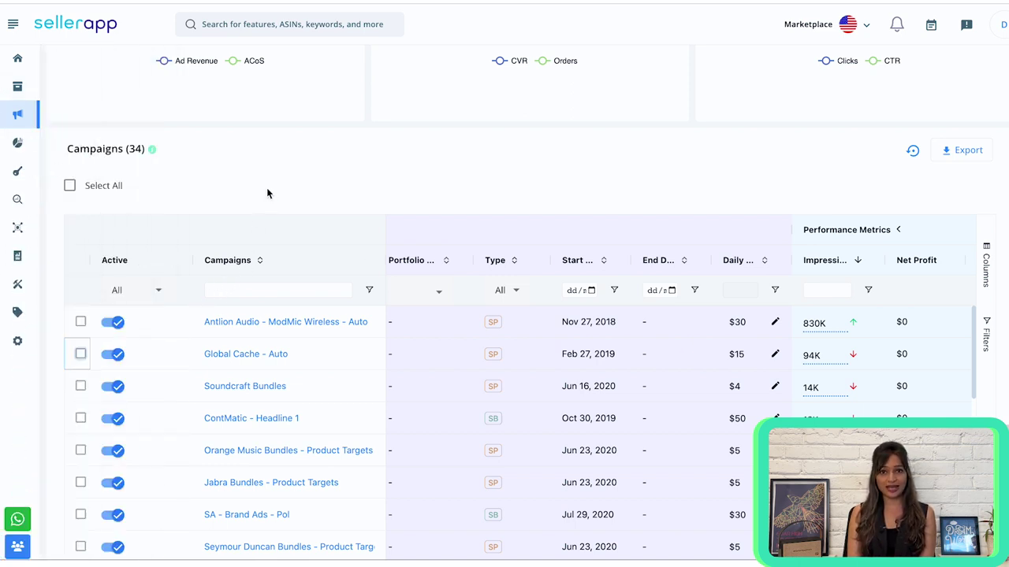
- Select the Antlion Audio, Global Cache - Auto and Soundcraft Bundles campaign rows
left_click(80, 321)
left_click(80, 354)
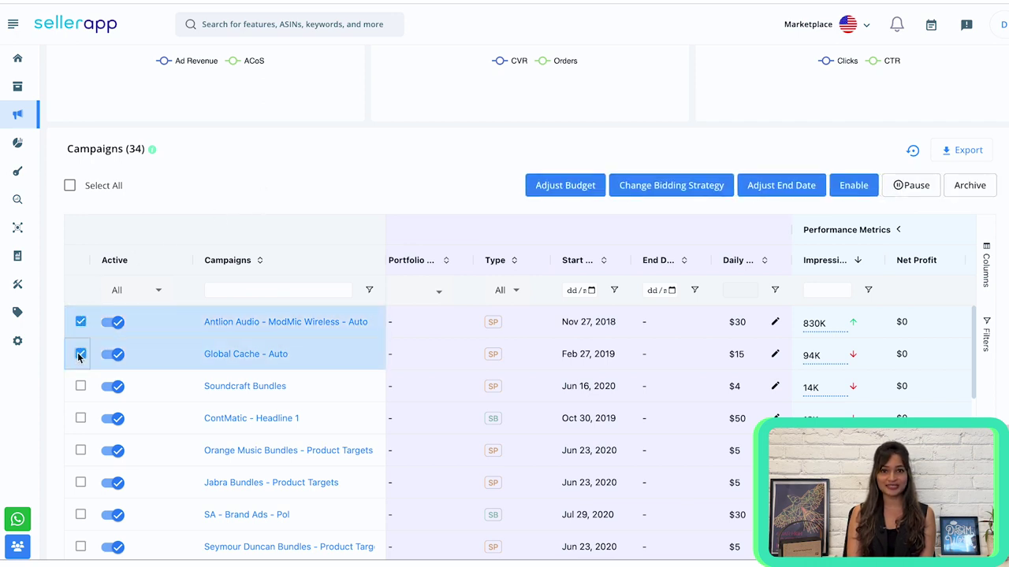
left_click(80, 386)
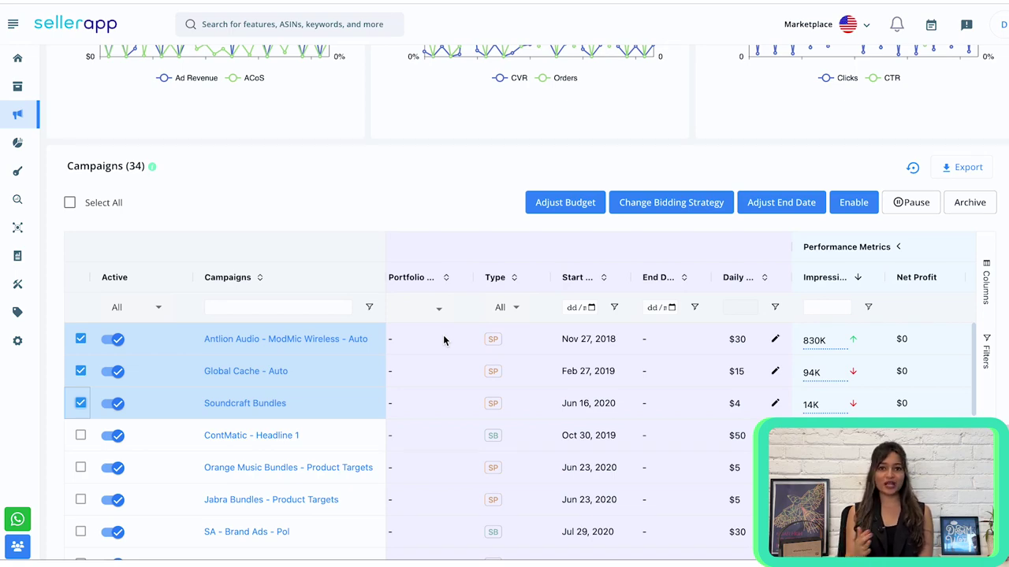
scroll(443, 339, "down", 2)
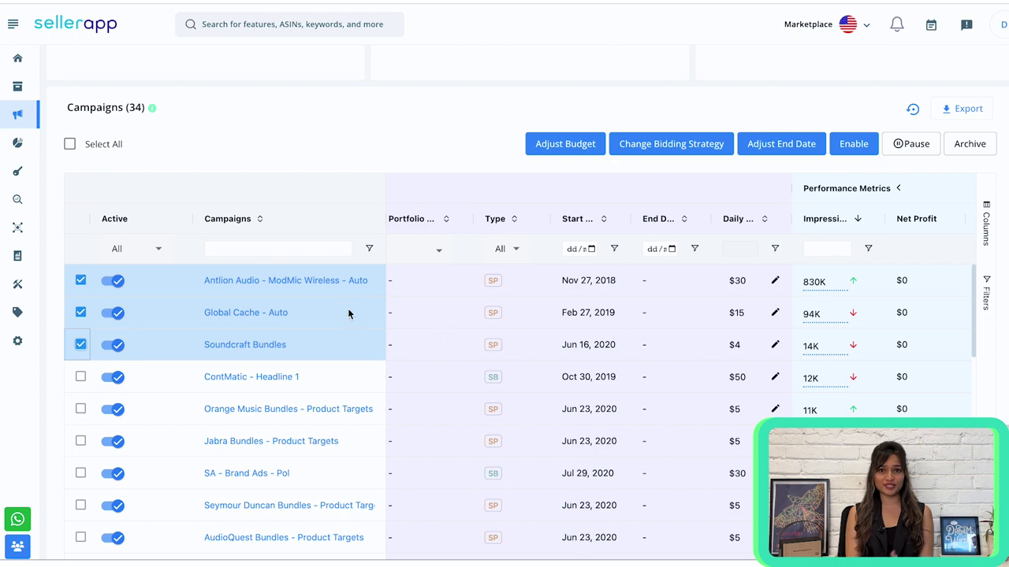
- Open the Antlion Audio - ModMic Wireless - Auto campaign, check its Placements, then its Campaign Settings
left_click(314, 280)
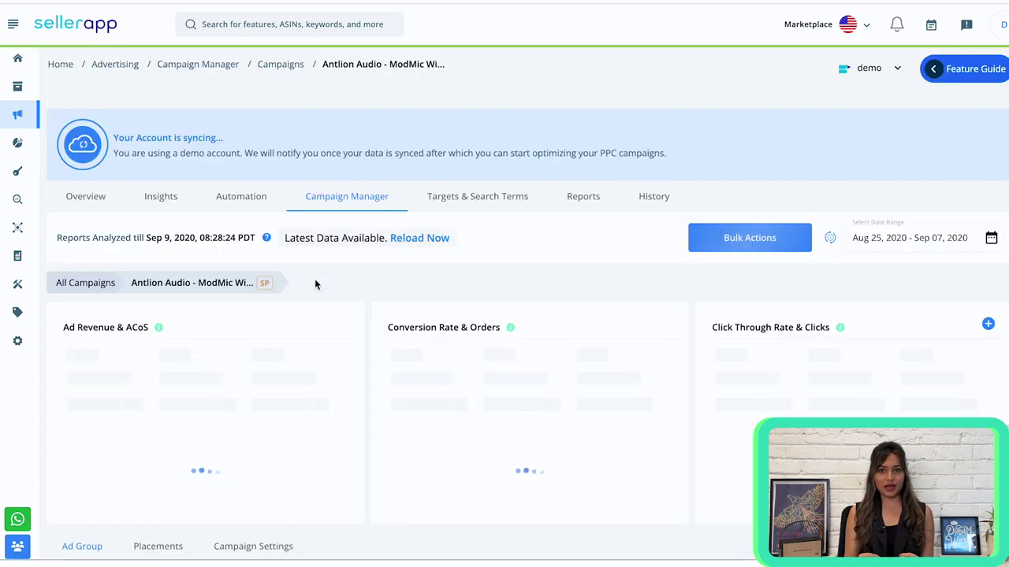
scroll(476, 180, "down", 1)
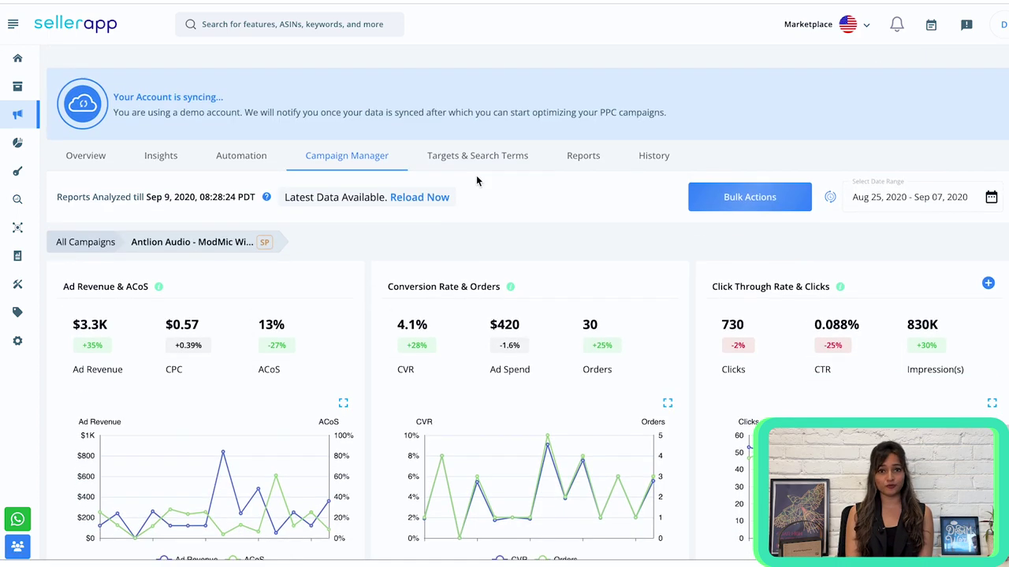
scroll(476, 180, "down", 3)
scroll(476, 175, "down", 5)
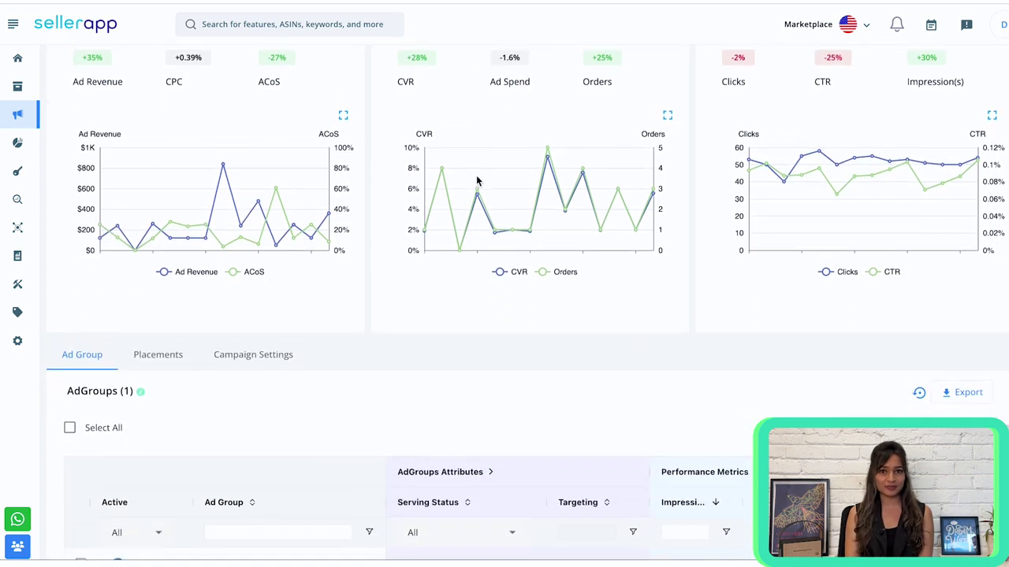
left_click(175, 148)
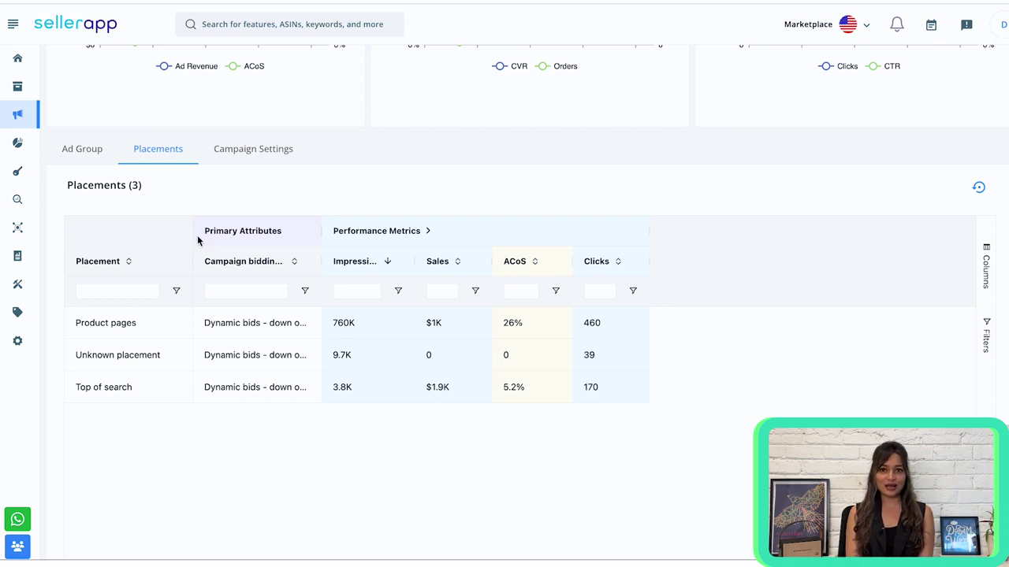
left_click(248, 155)
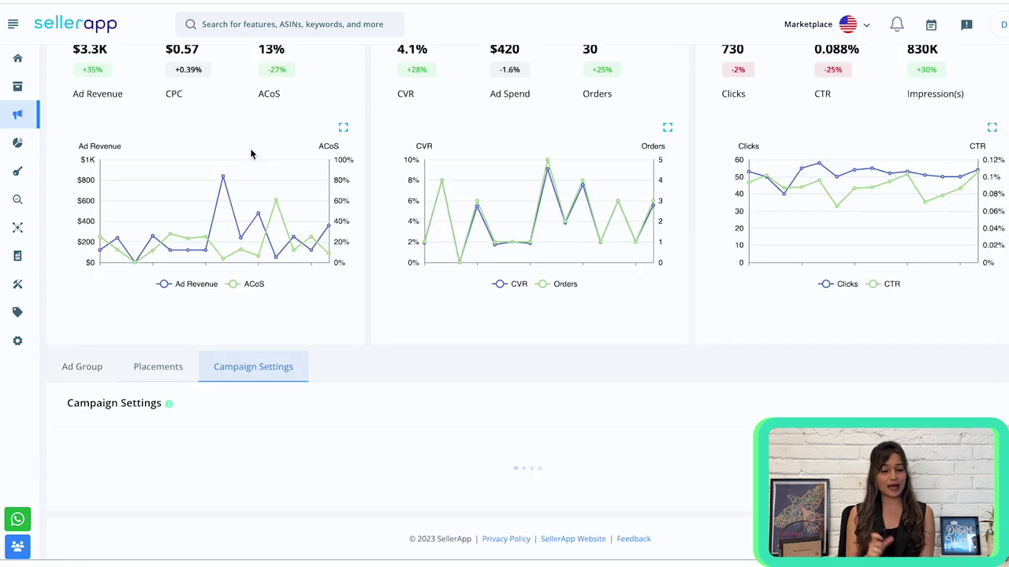
scroll(535, 184, "down", 3)
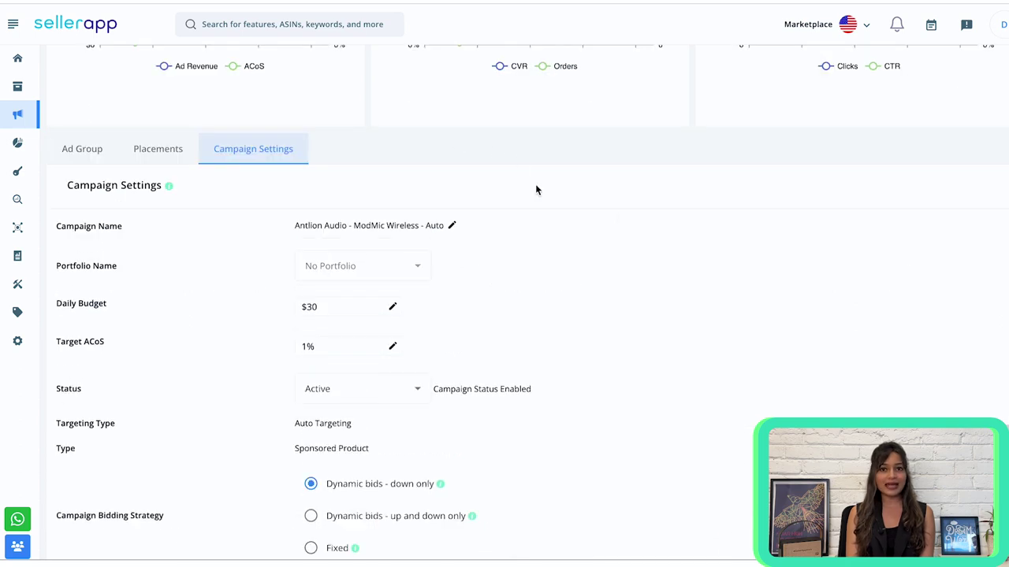
scroll(643, 234, "down", 1)
scroll(643, 234, "down", 1)
scroll(643, 234, "up", 1)
scroll(643, 234, "down", 1)
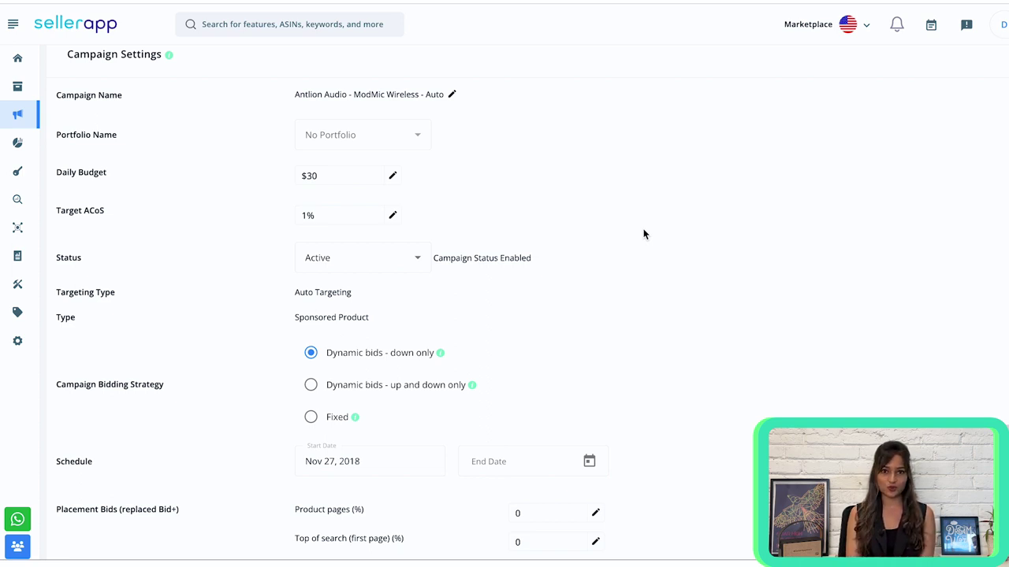
scroll(643, 231, "up", 4)
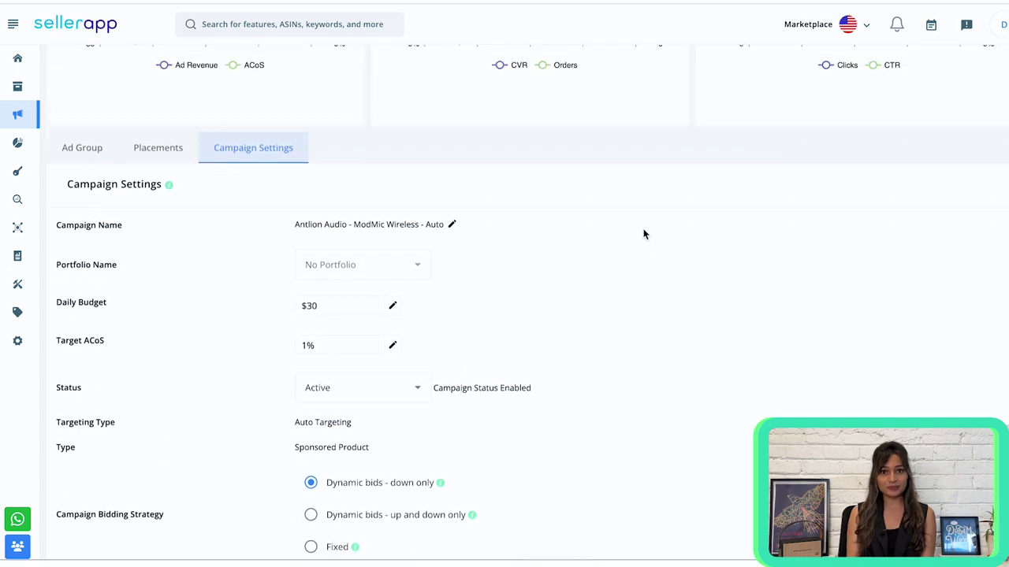
scroll(643, 235, "up", 1)
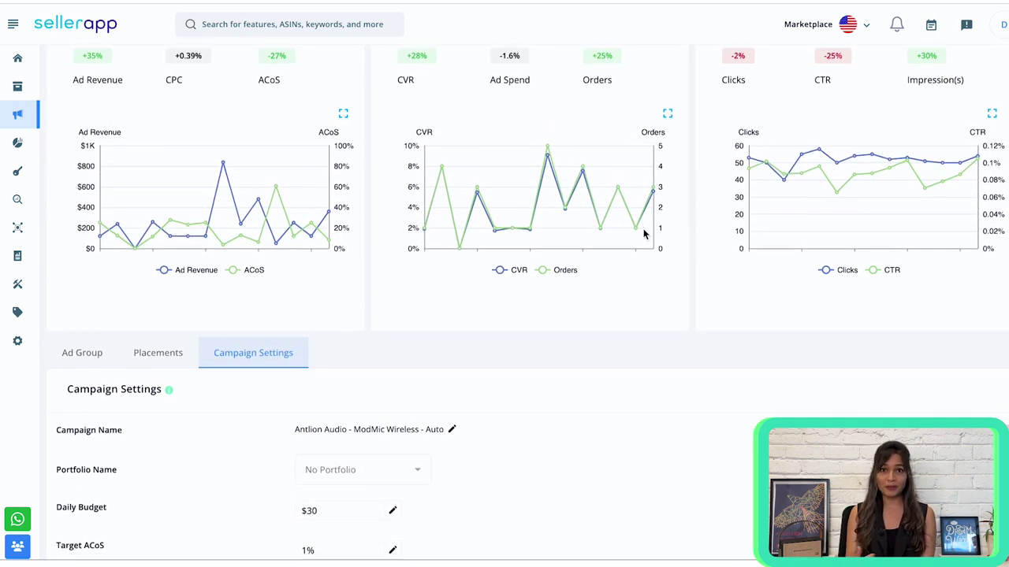
scroll(643, 228, "up", 4)
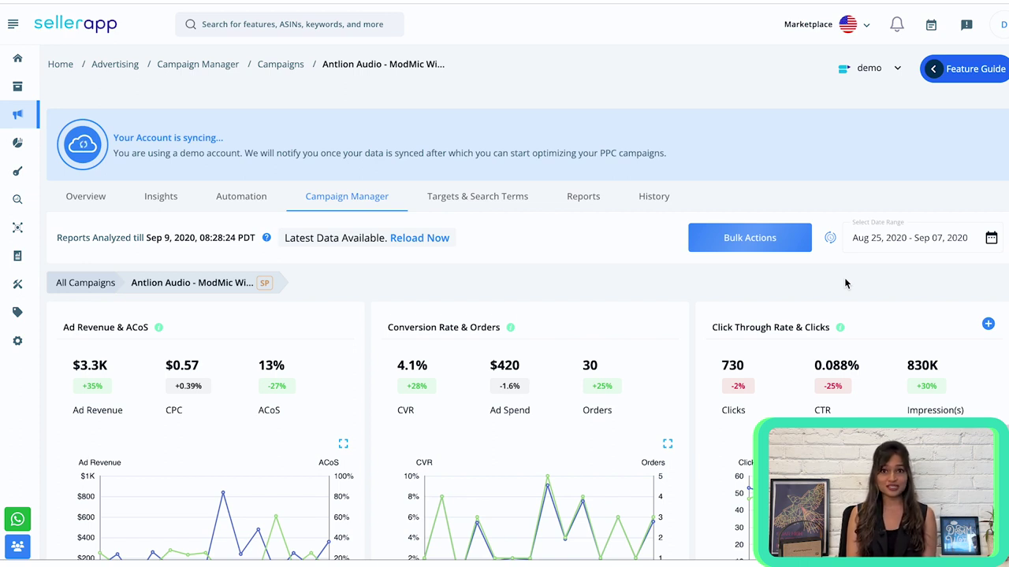
left_click(779, 240)
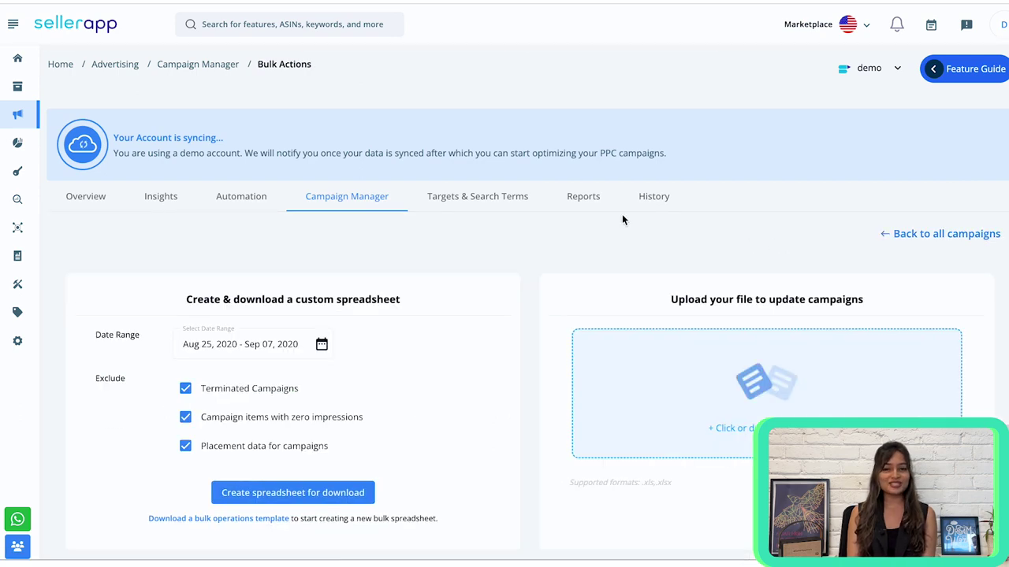
scroll(621, 219, "down", 1)
scroll(621, 219, "down", 3)
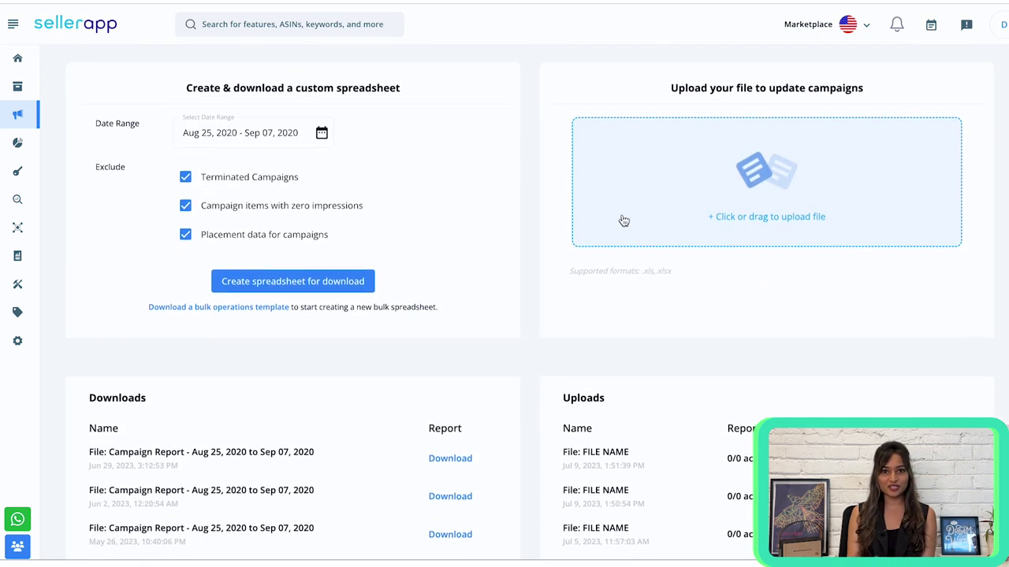
scroll(623, 220, "up", 2)
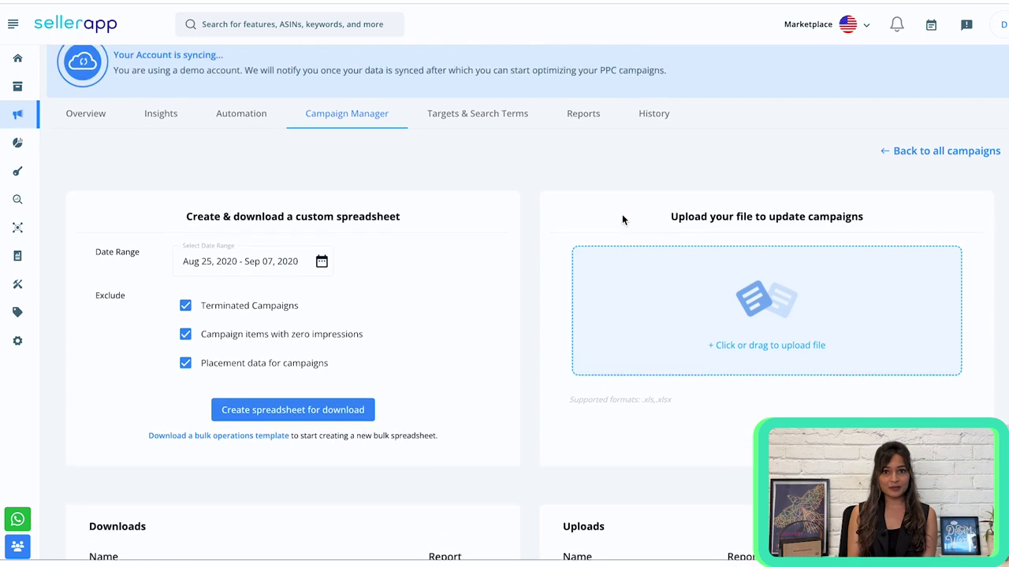
scroll(622, 219, "down", 1)
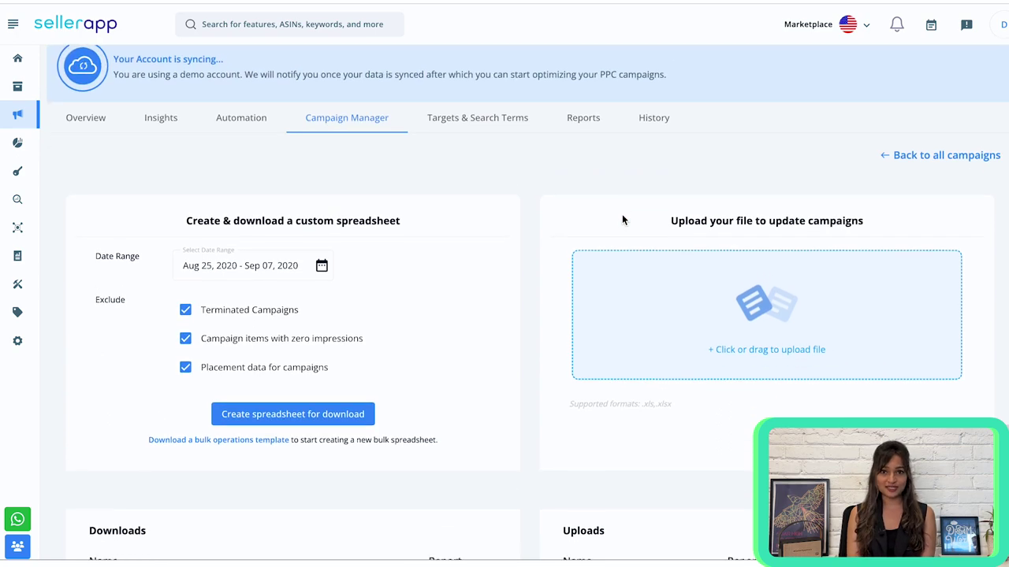
scroll(621, 219, "down", 1)
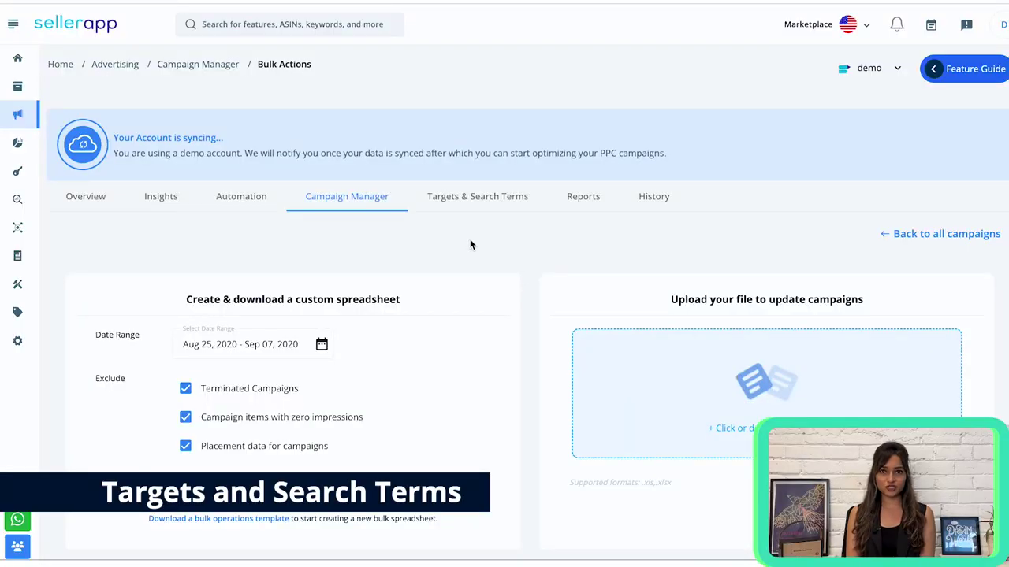
- Open the Search Term Explorer and scroll through its search terms, such as audio mixer (Delivering)
left_click(478, 196)
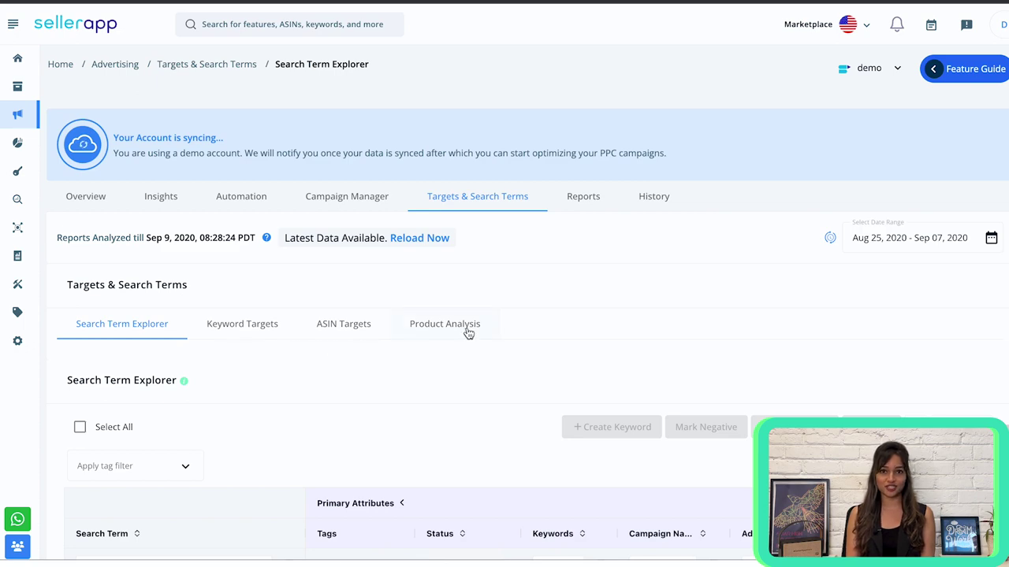
scroll(668, 271, "down", 1)
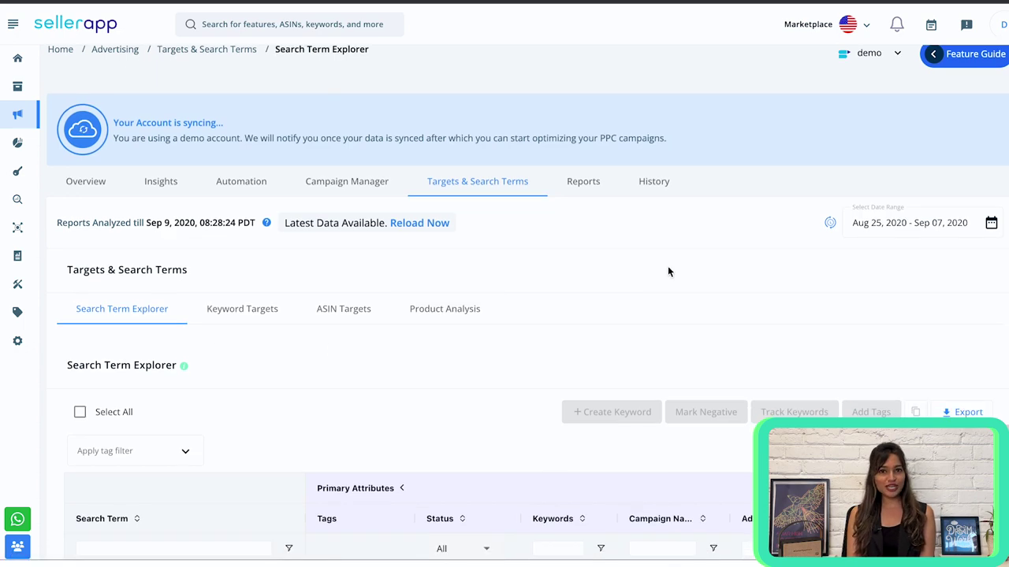
scroll(668, 271, "down", 1)
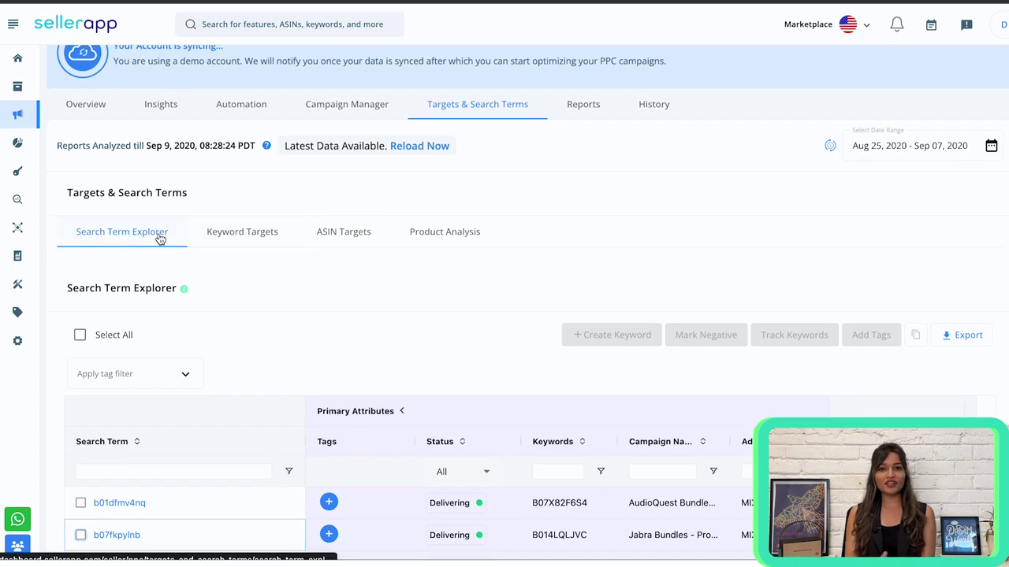
scroll(332, 311, "down", 1)
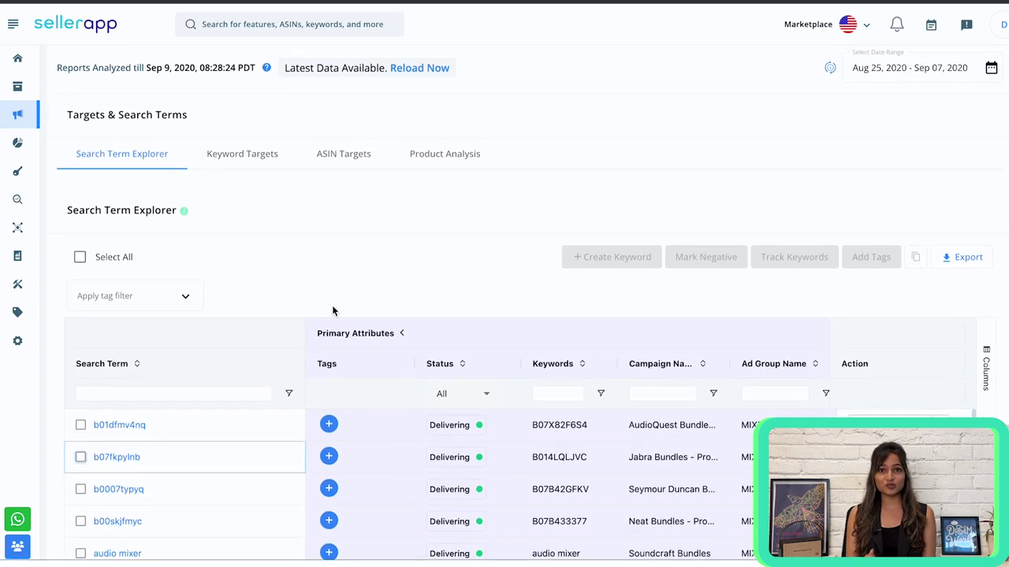
scroll(332, 309, "down", 1)
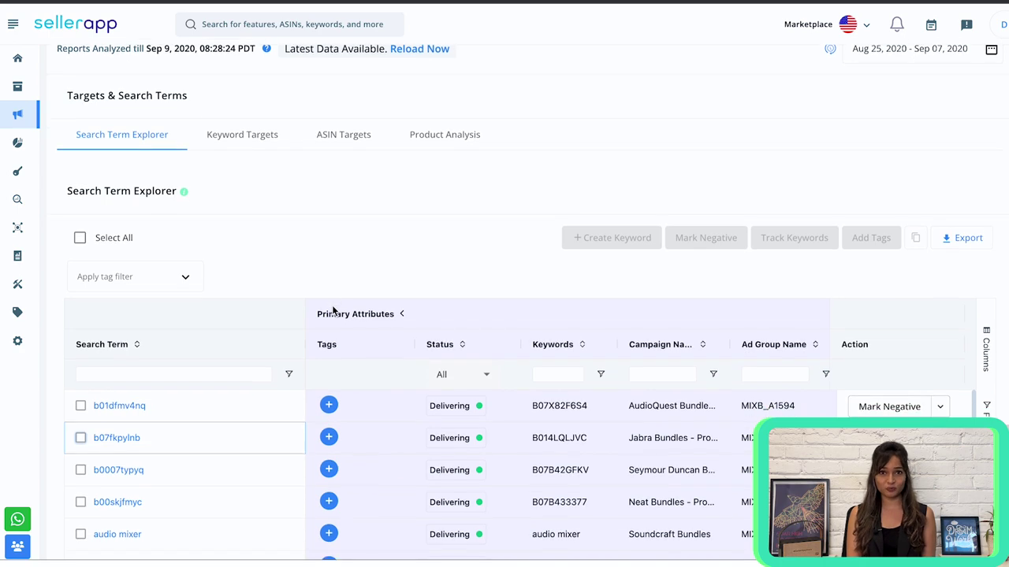
scroll(332, 309, "down", 1)
scroll(332, 309, "down", 1)
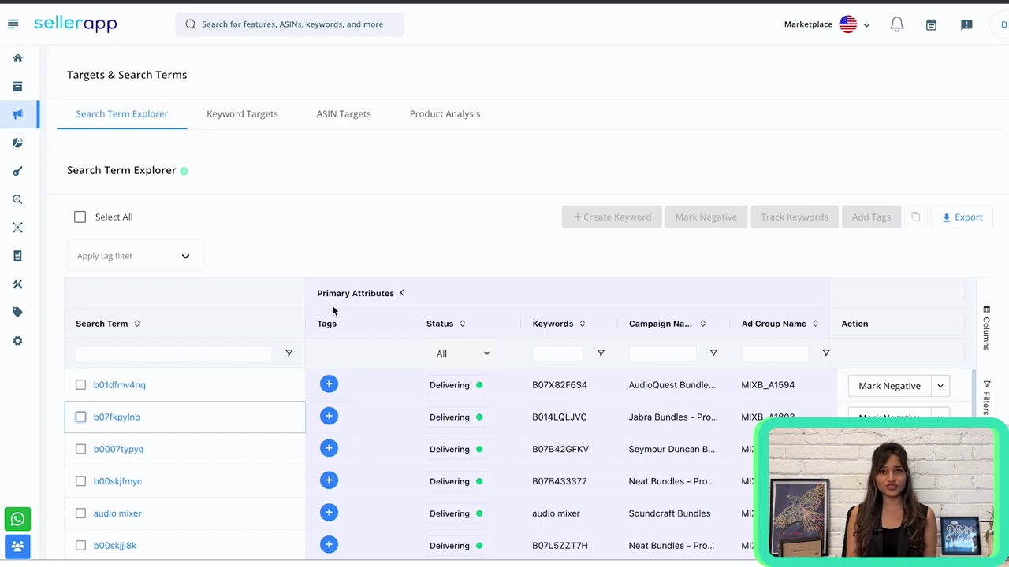
scroll(360, 195, "down", 2)
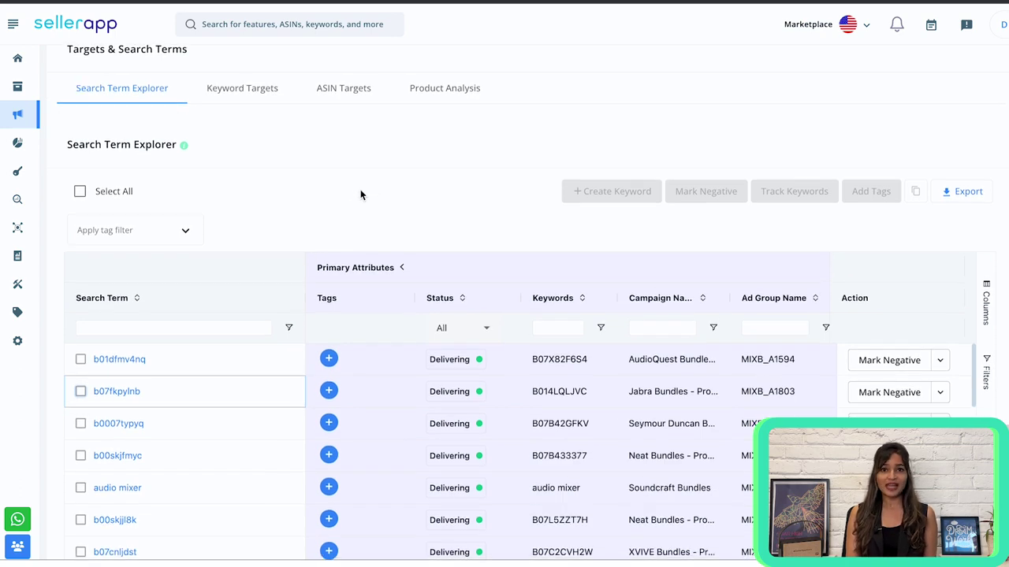
scroll(360, 194, "up", 1)
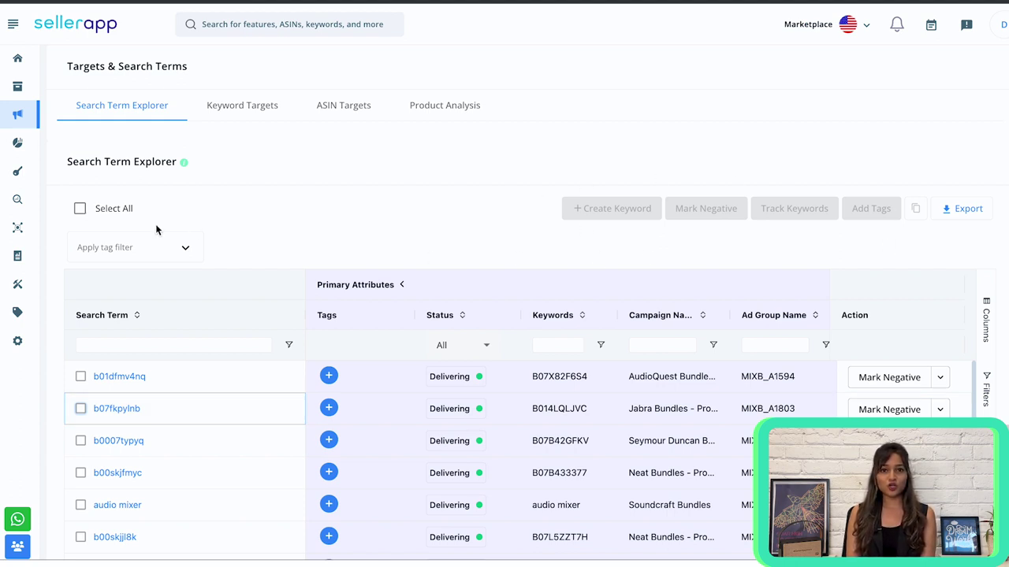
mouse_move(4, 86)
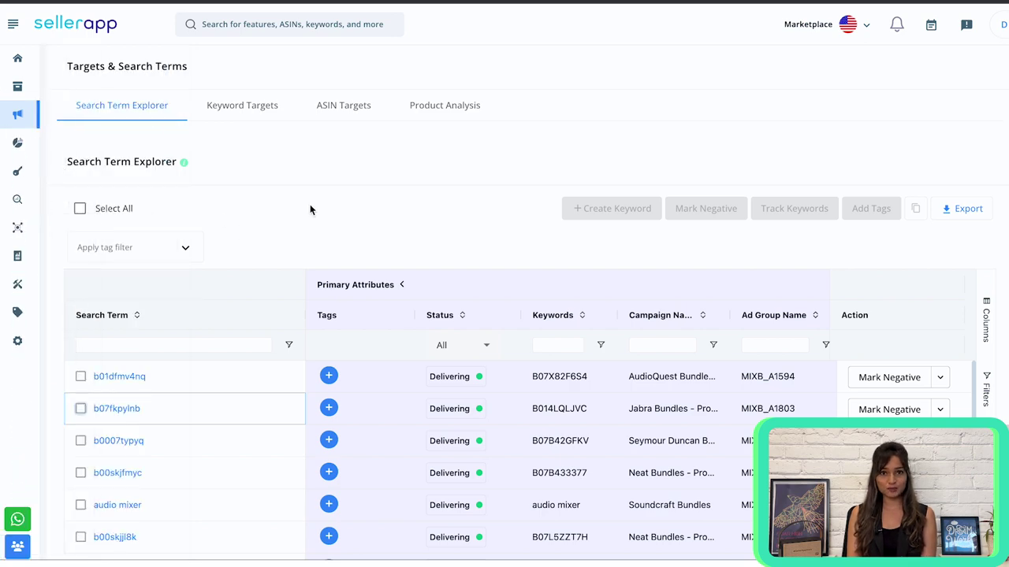
scroll(310, 204, "down", 1)
scroll(309, 204, "down", 1)
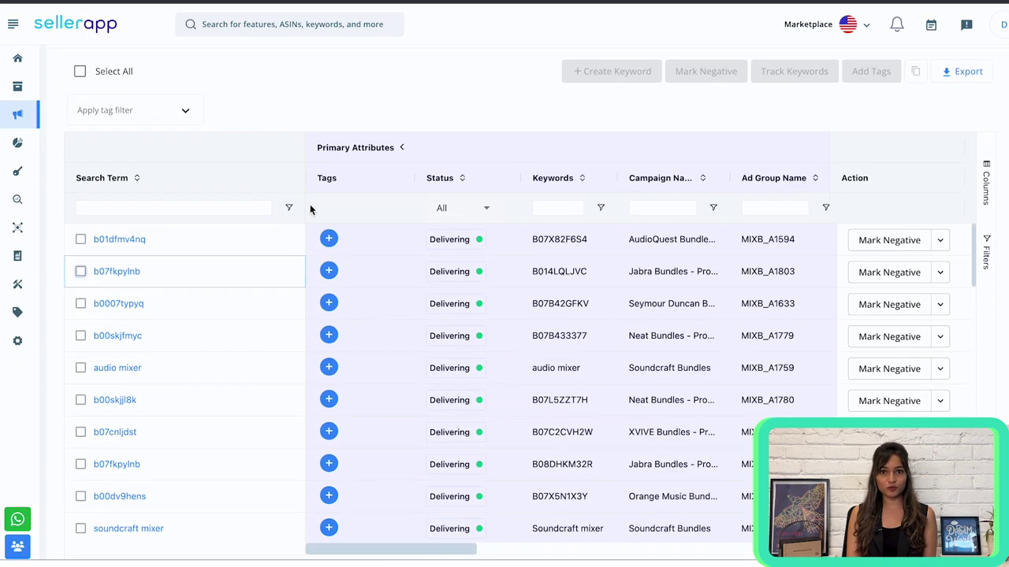
scroll(310, 204, "down", 1)
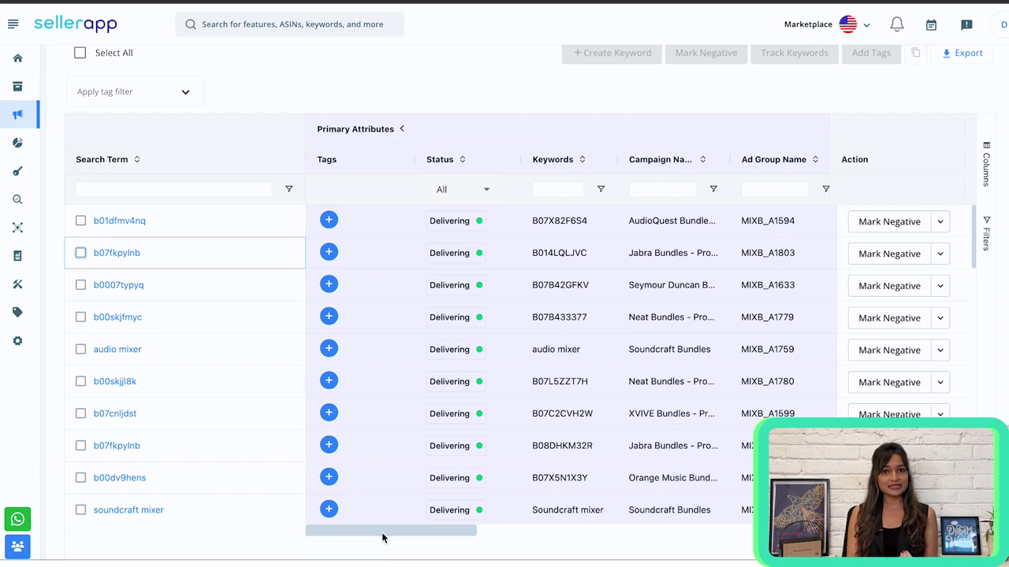
- Reveal the spend, orders, CPC, CVR, RoAS, CTR and ACoS columns, then tick b01dfmv4nq
left_click_drag(382, 539, 746, 538)
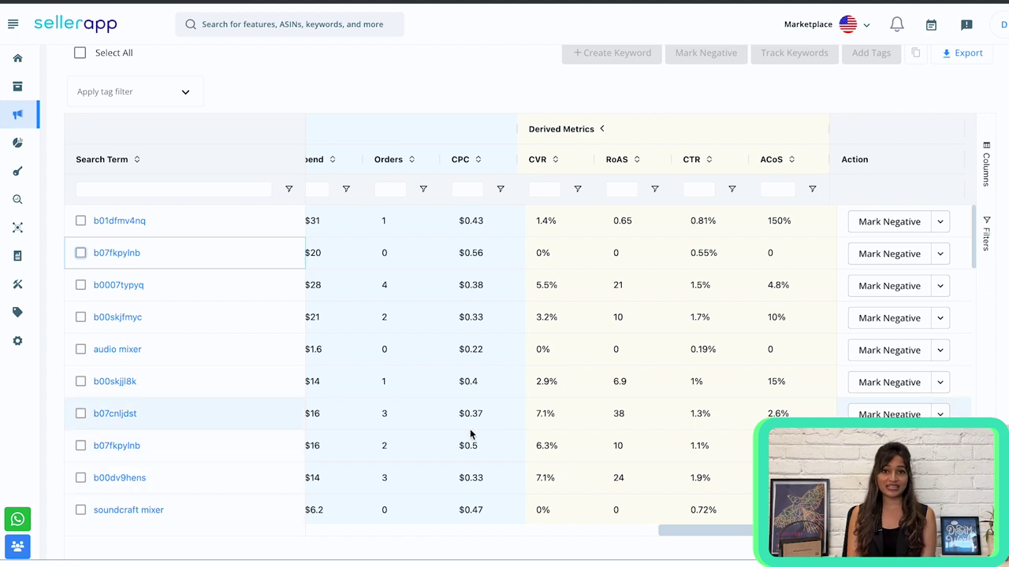
scroll(470, 434, "up", 1)
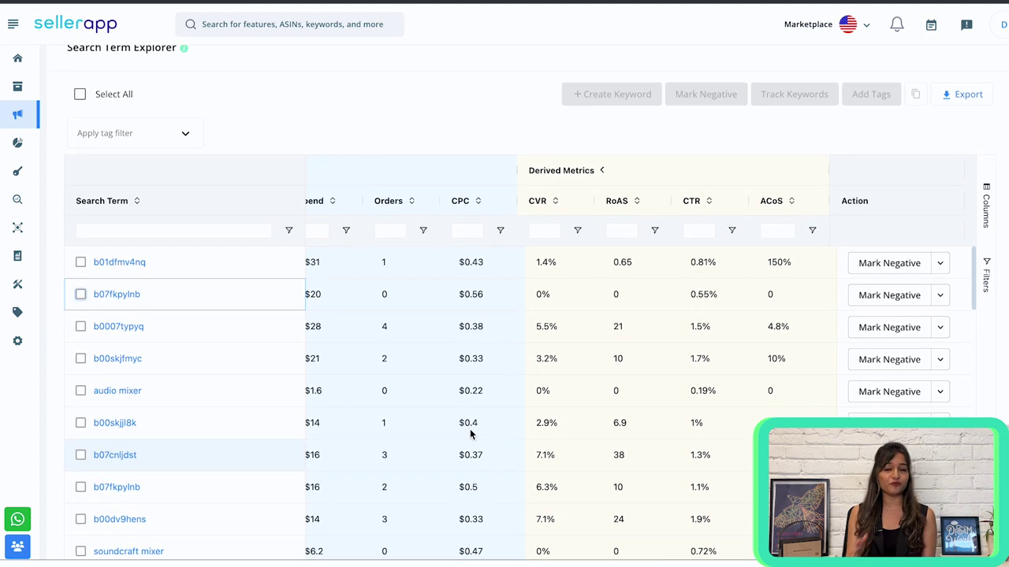
left_click(81, 263)
- Also tick search term b07fkpylnb, then switch to the Keyword Targets list
left_click(80, 293)
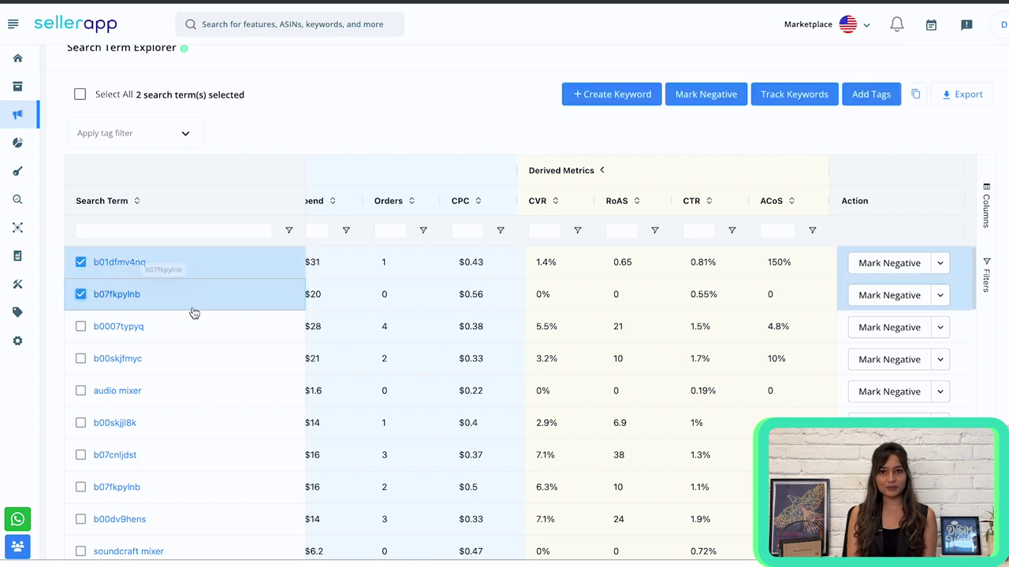
scroll(300, 334, "up", 1)
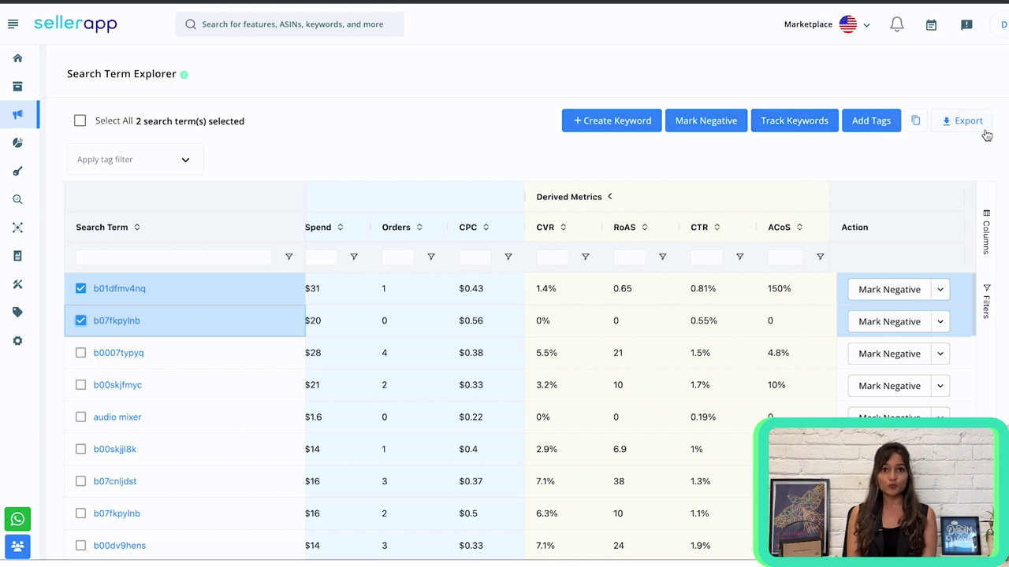
scroll(517, 174, "up", 3)
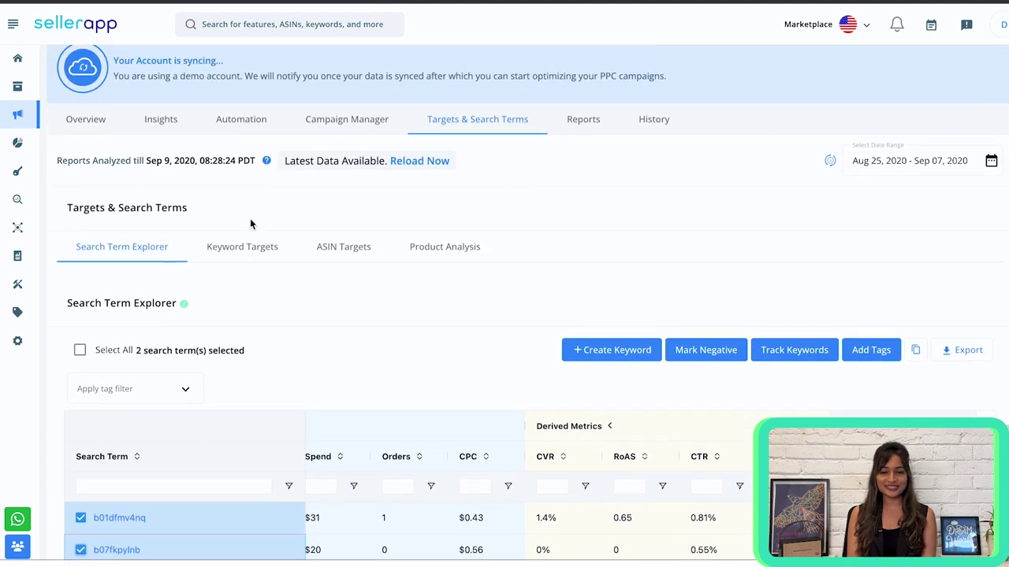
left_click(239, 249)
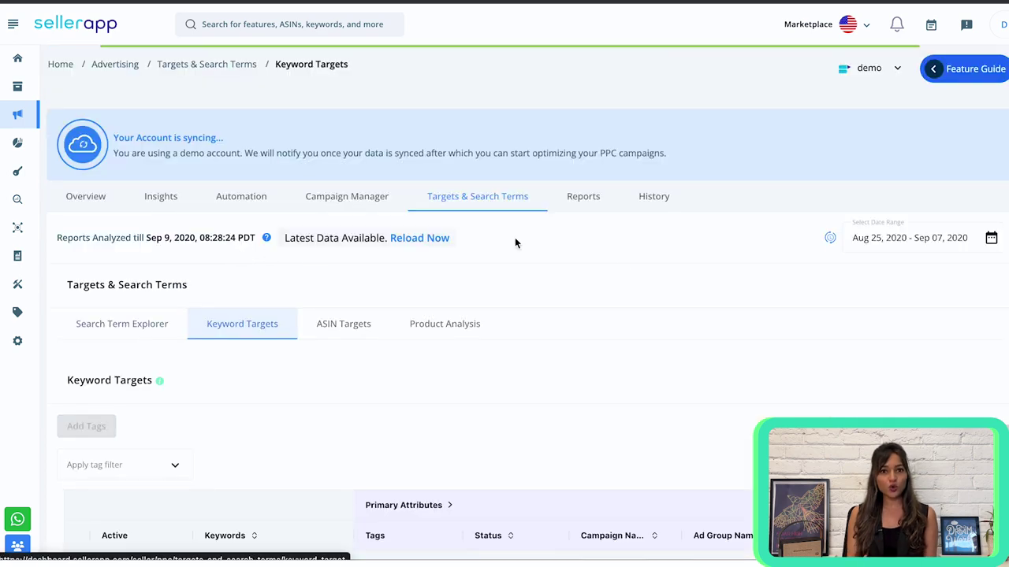
- Browse the loaded Keyword Targets table, led by salt water with 3.9K impressions and 14 clicks
scroll(666, 293, "down", 2)
scroll(667, 294, "down", 2)
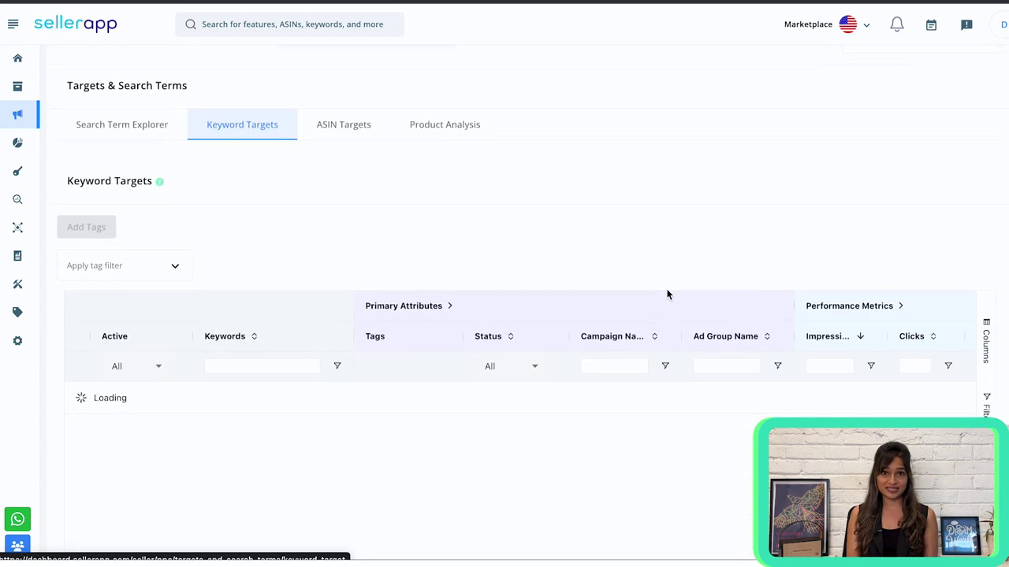
scroll(666, 294, "down", 1)
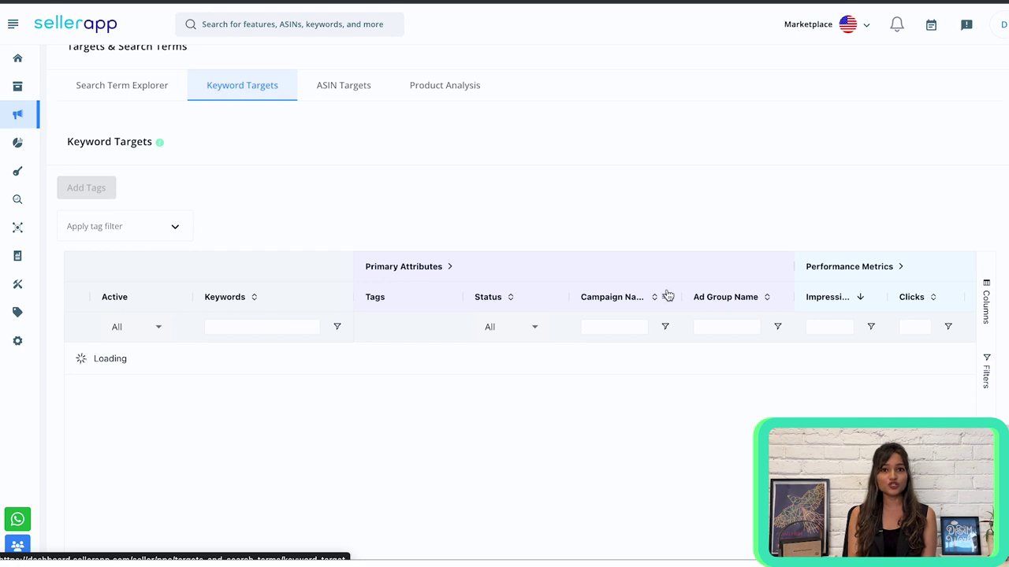
mouse_move(666, 294)
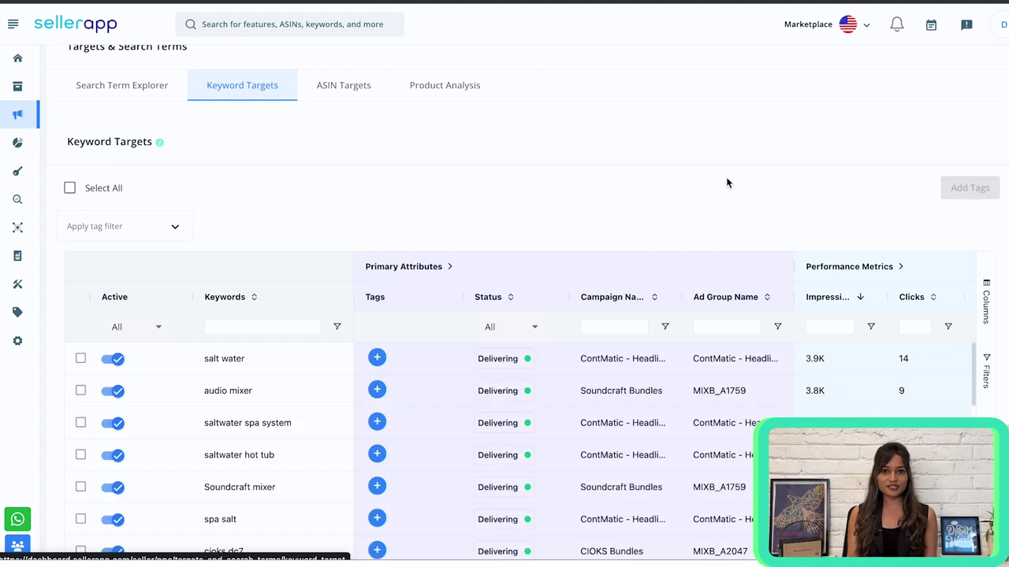
scroll(728, 183, "down", 3)
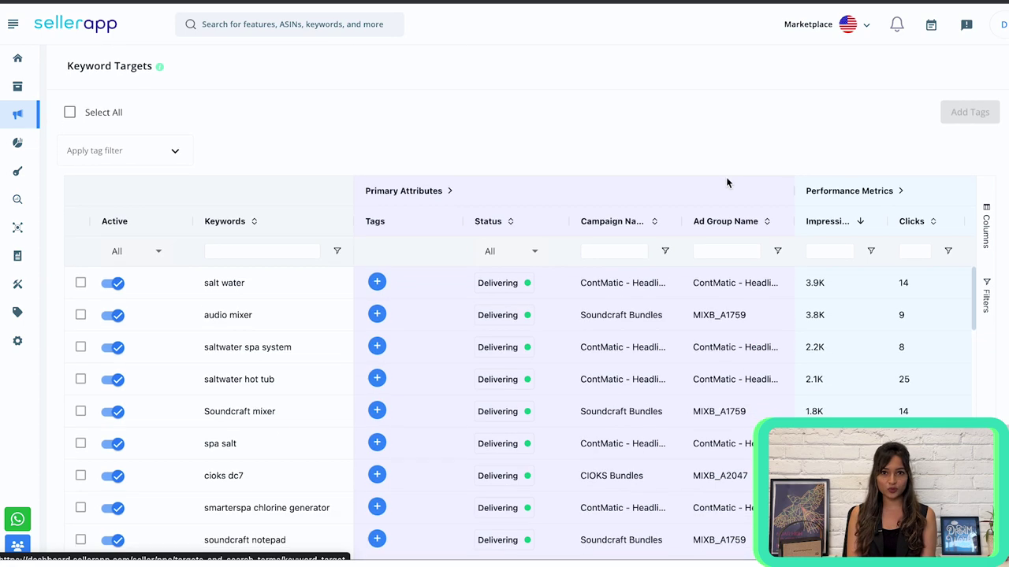
scroll(726, 176, "down", 1)
scroll(725, 177, "up", 1)
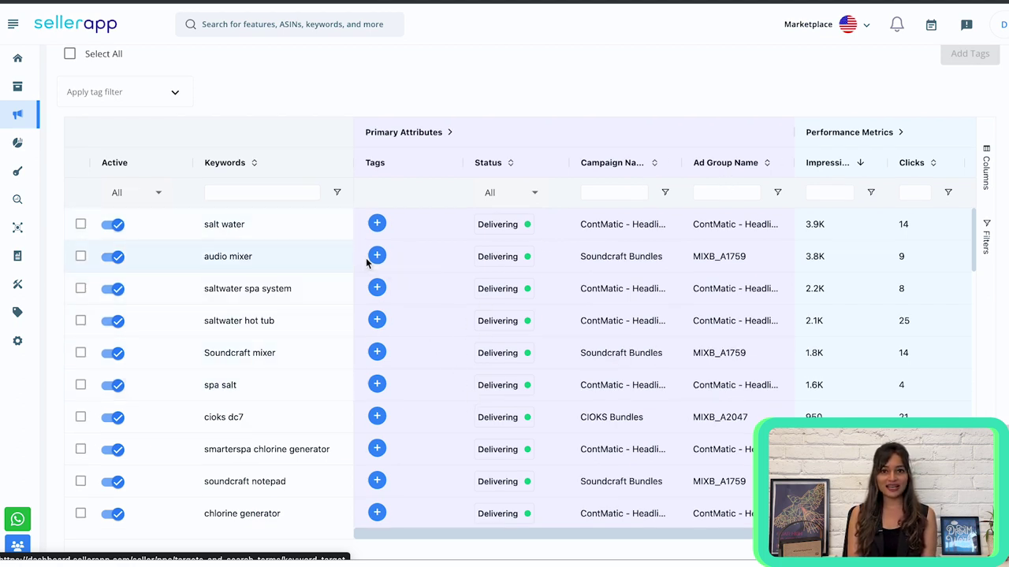
scroll(366, 264, "up", 1)
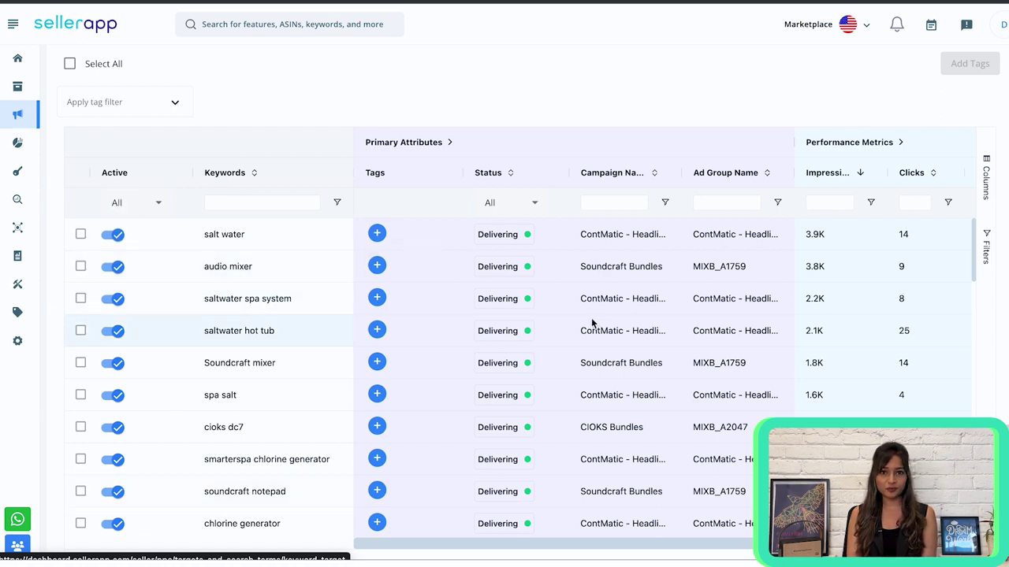
mouse_move(551, 546)
left_mouse_down()
mouse_move(758, 544)
mouse_move(552, 543)
left_mouse_up()
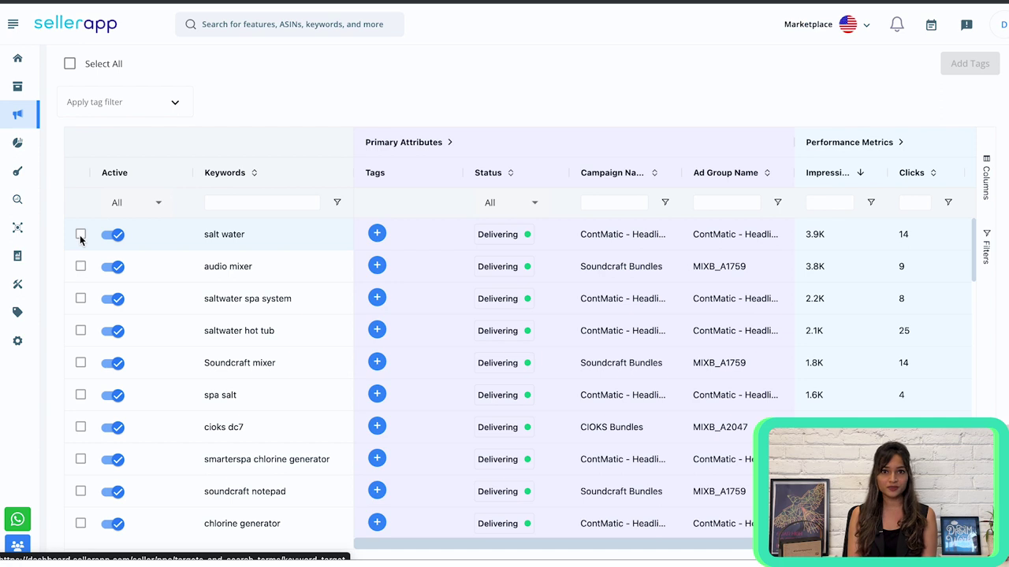
left_click(80, 266)
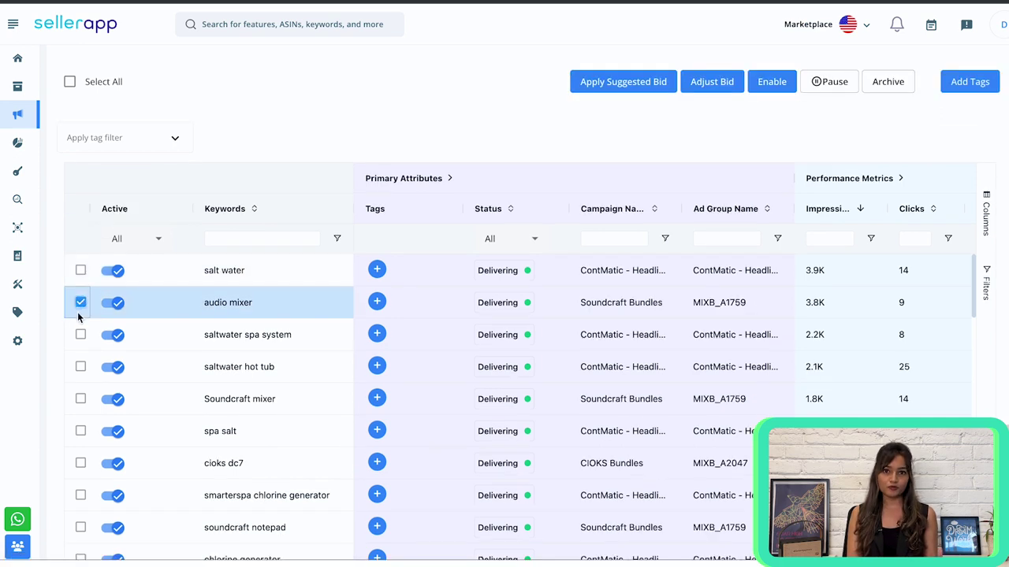
left_click(80, 334)
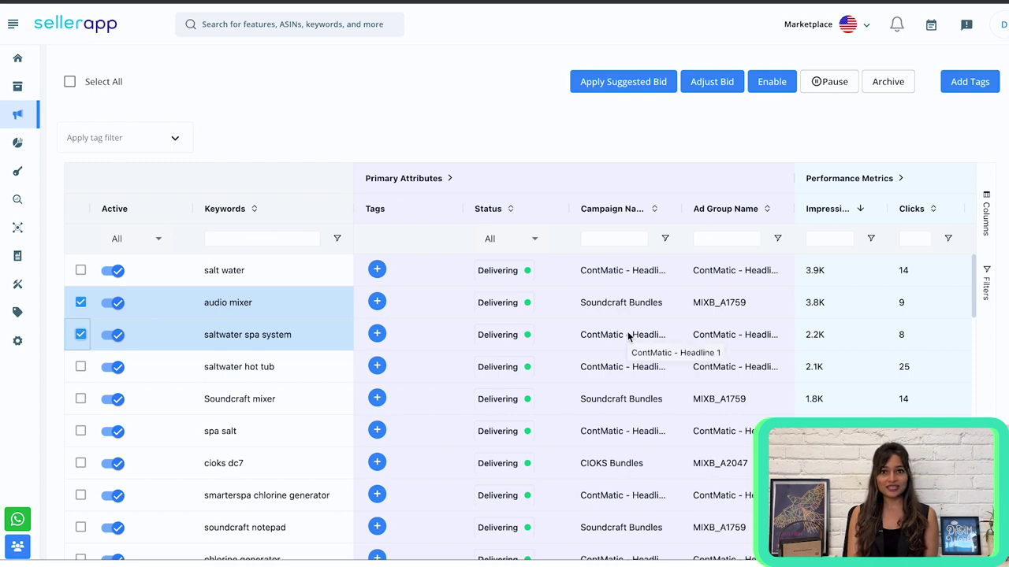
scroll(628, 337, "up", 2)
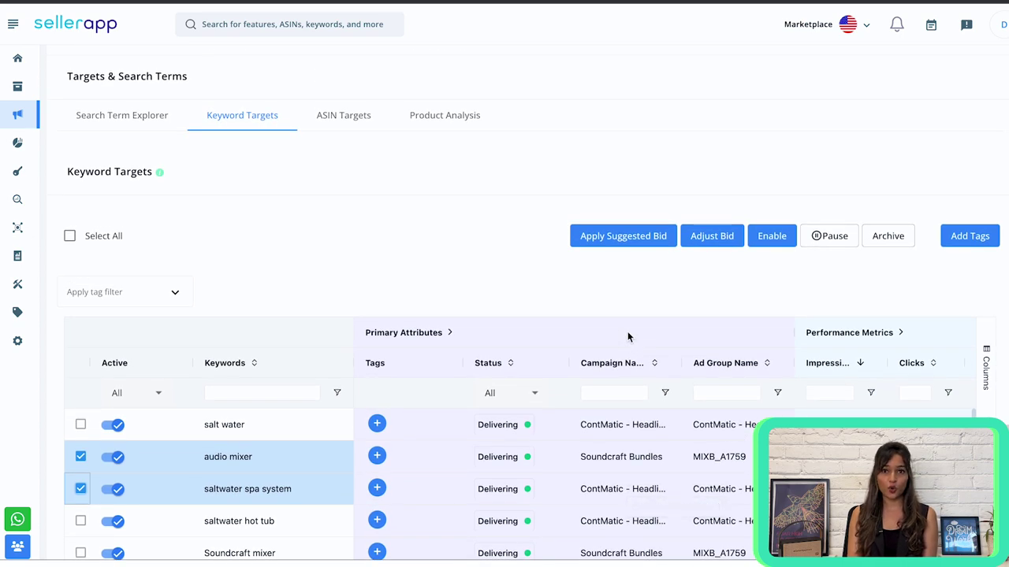
scroll(628, 336, "down", 1)
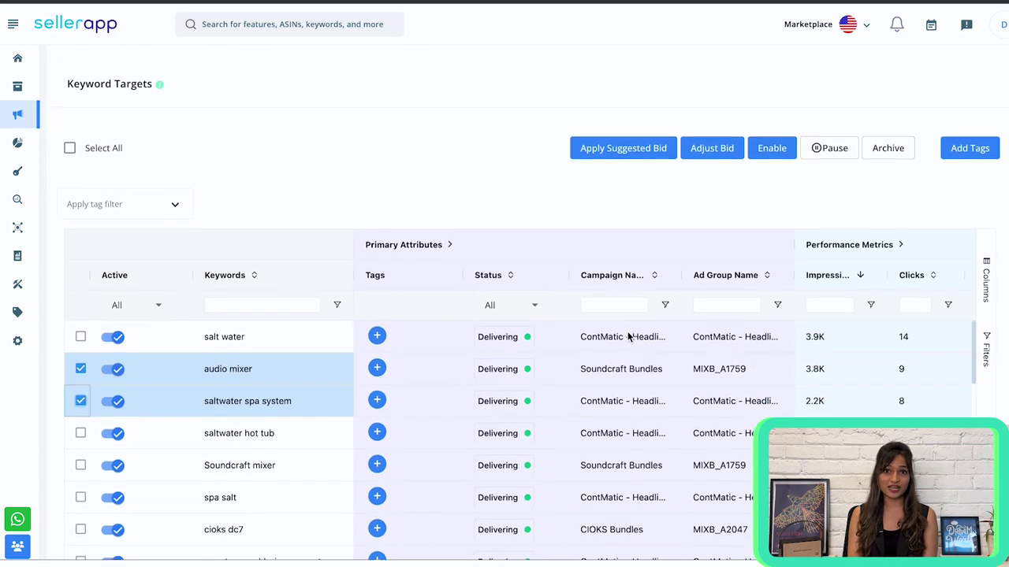
scroll(627, 337, "up", 1)
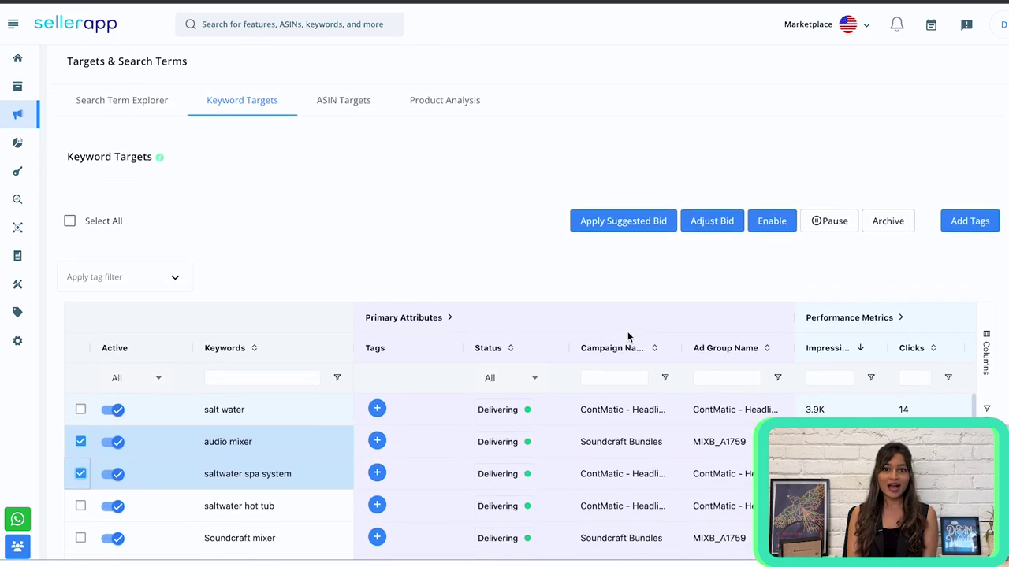
- Switch to ASIN Targets and browse it, led by ANTL_GDL-0700 with 180K impressions and 430 clicks
left_click(351, 109)
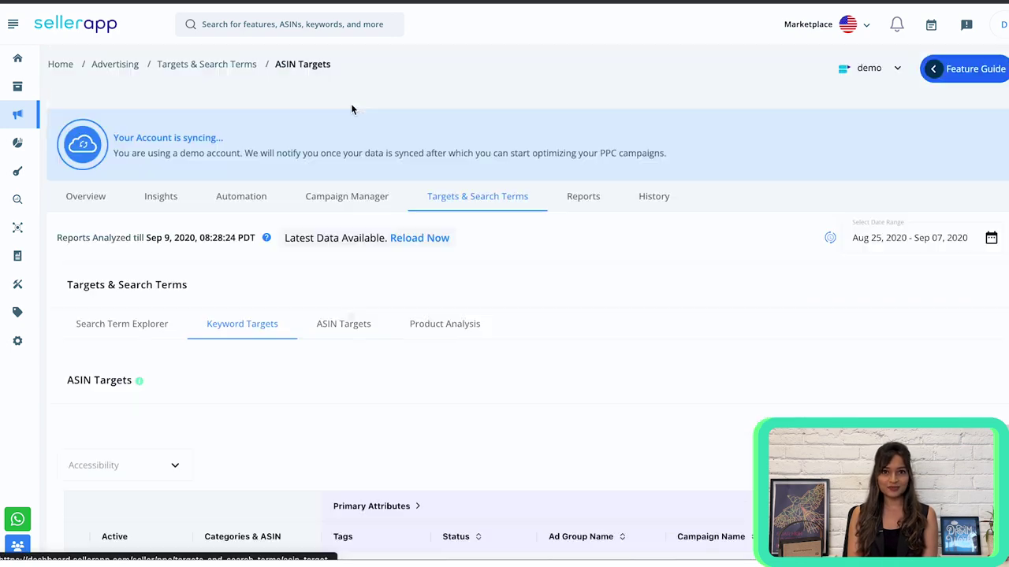
scroll(533, 273, "down", 3)
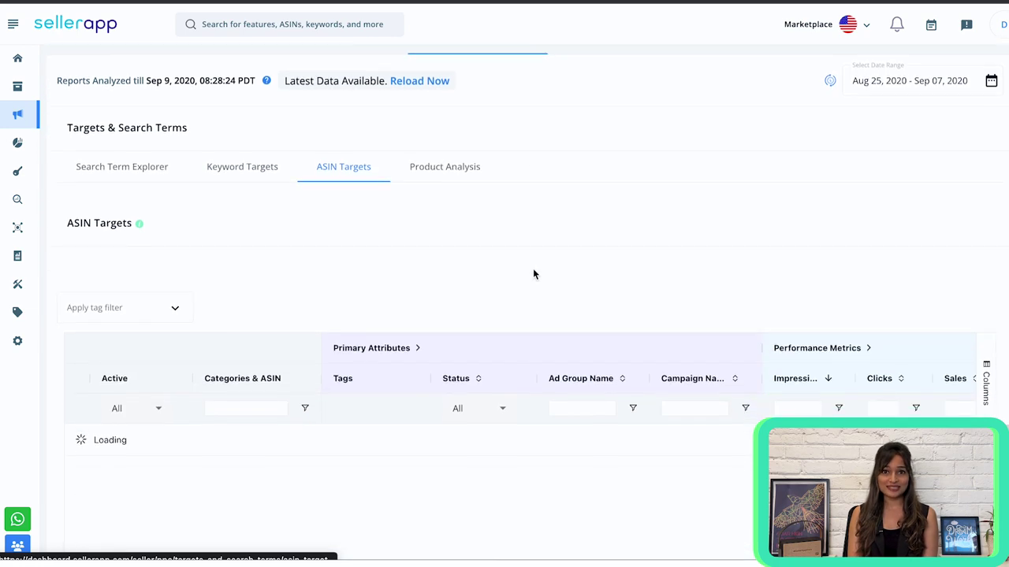
scroll(533, 273, "up", 2)
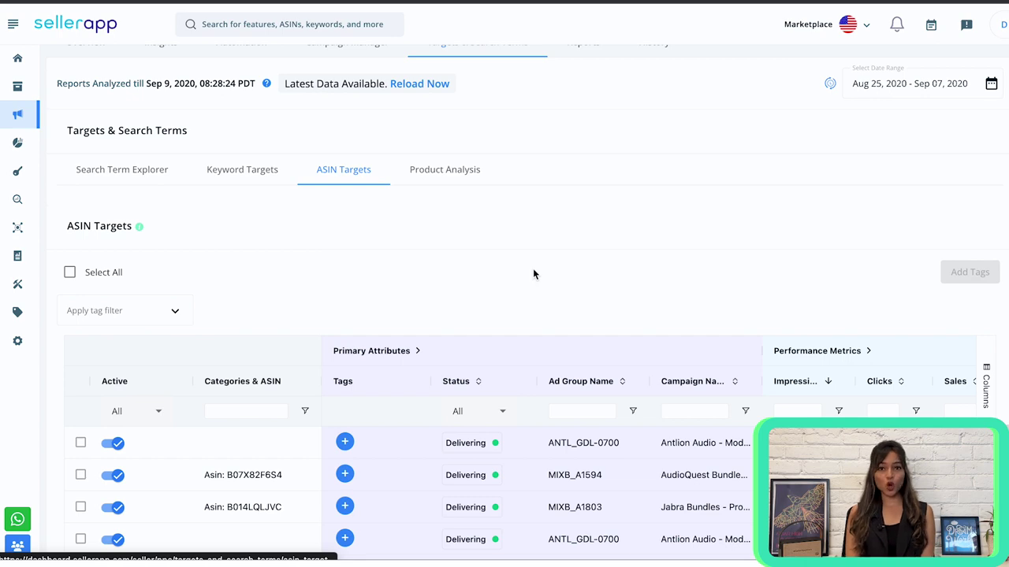
scroll(532, 273, "down", 1)
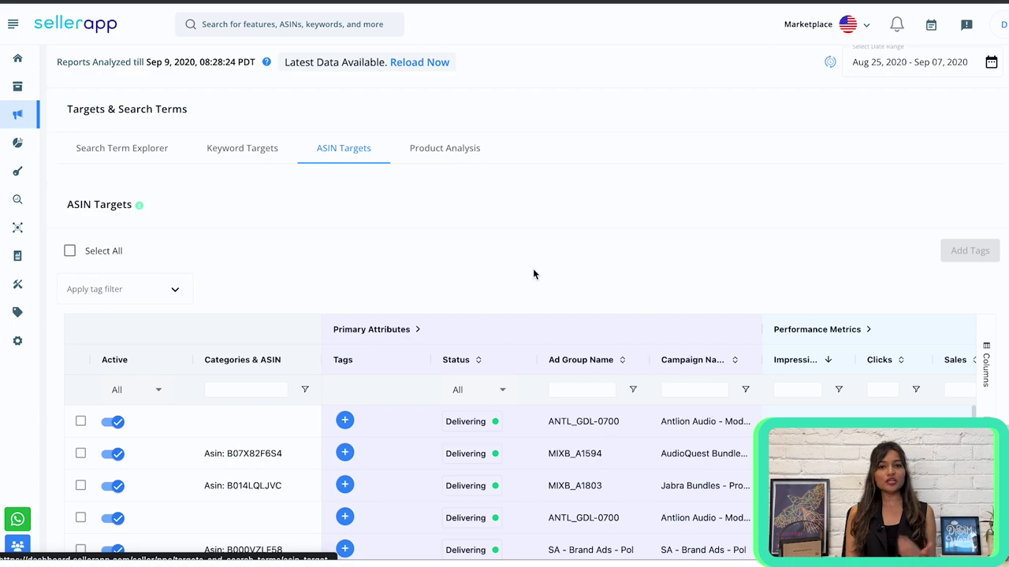
scroll(532, 274, "down", 3)
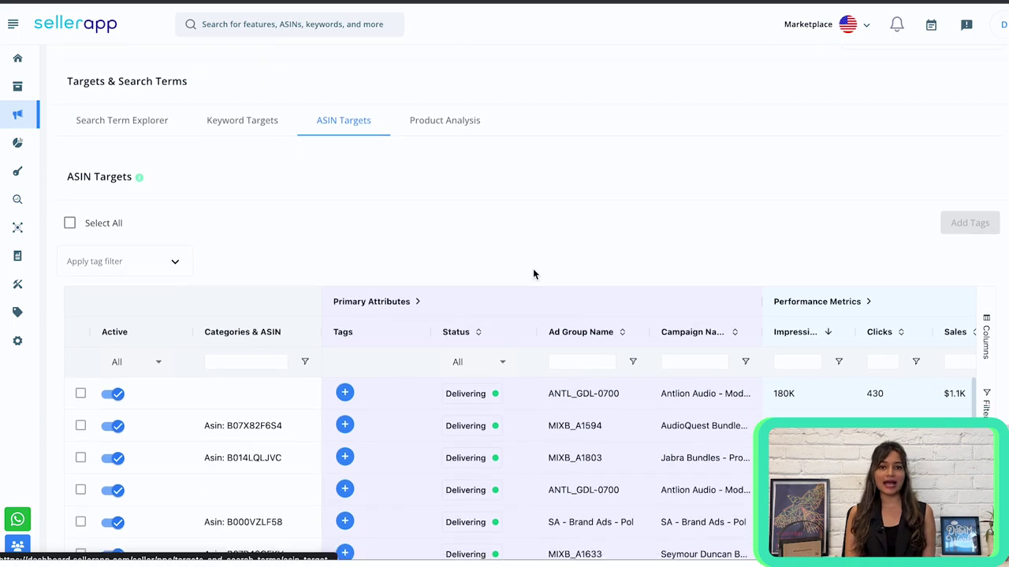
scroll(532, 273, "down", 3)
scroll(533, 273, "up", 1)
scroll(533, 274, "down", 1)
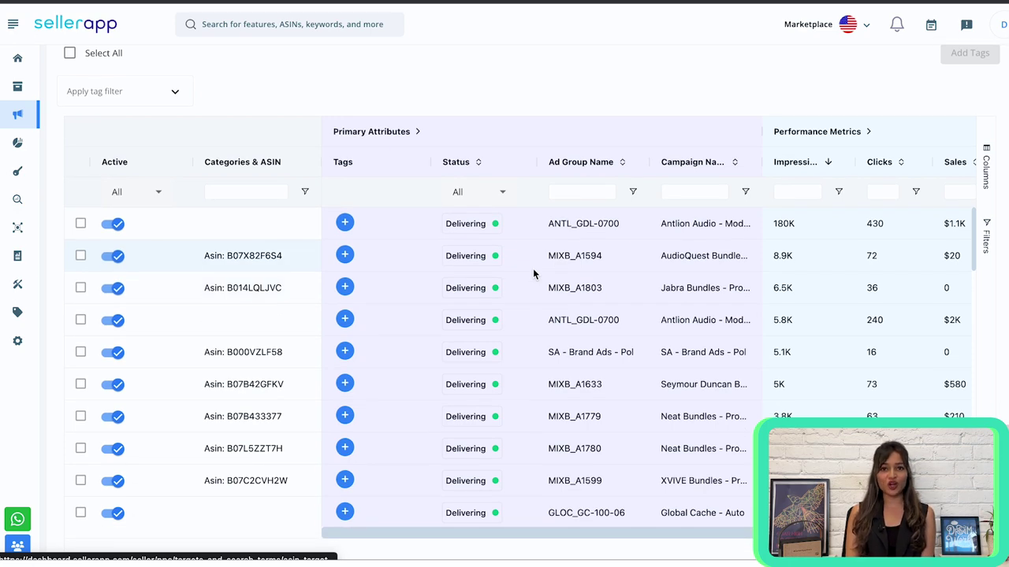
scroll(533, 273, "up", 1)
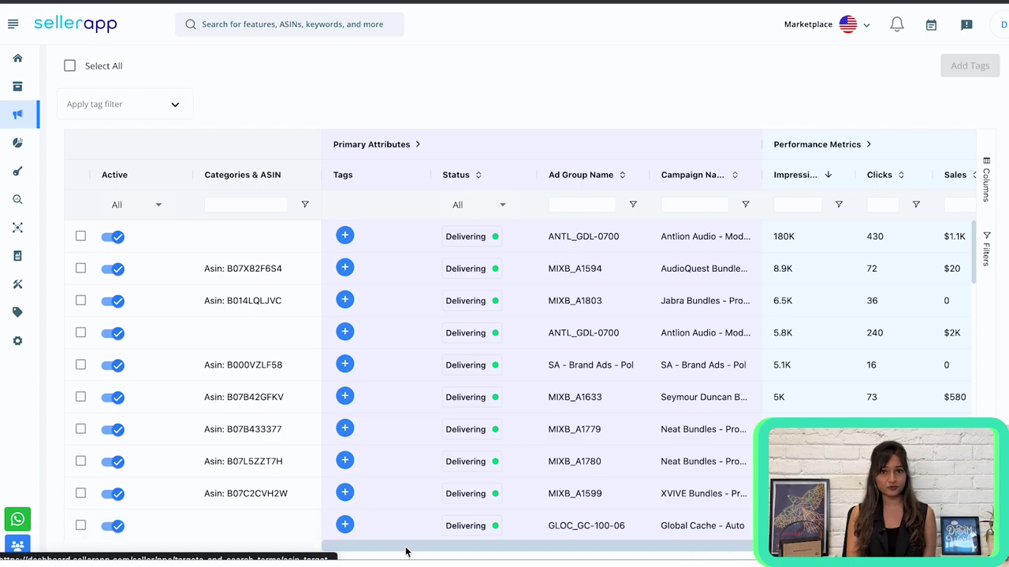
- Tick ASIN targets B07X82F6S4 and B014LQLJVC to reveal the bulk bid and status buttons
left_click_drag(405, 552, 475, 550)
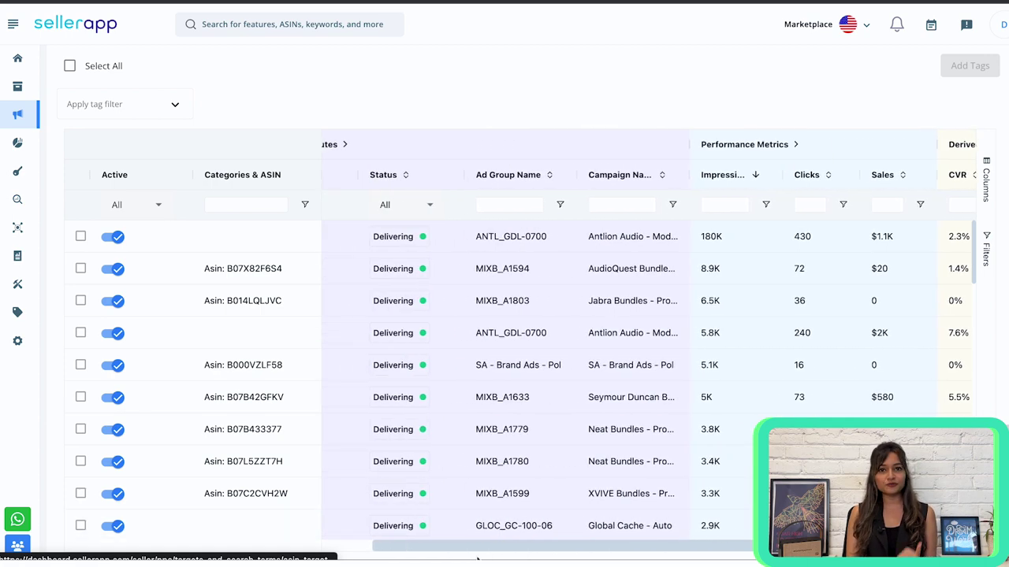
left_click(81, 268)
left_click(80, 337)
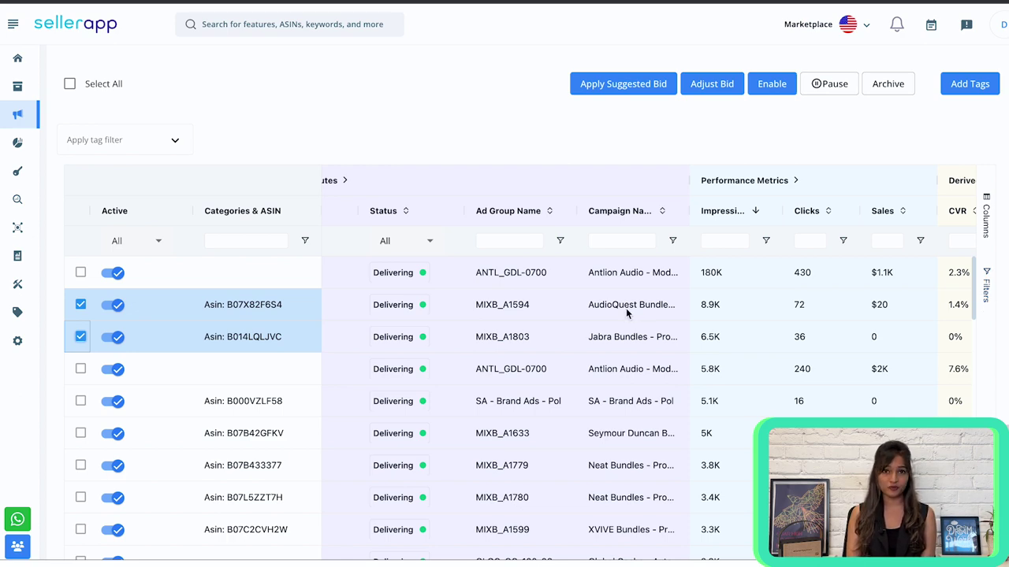
scroll(627, 314, "up", 1)
scroll(626, 313, "up", 1)
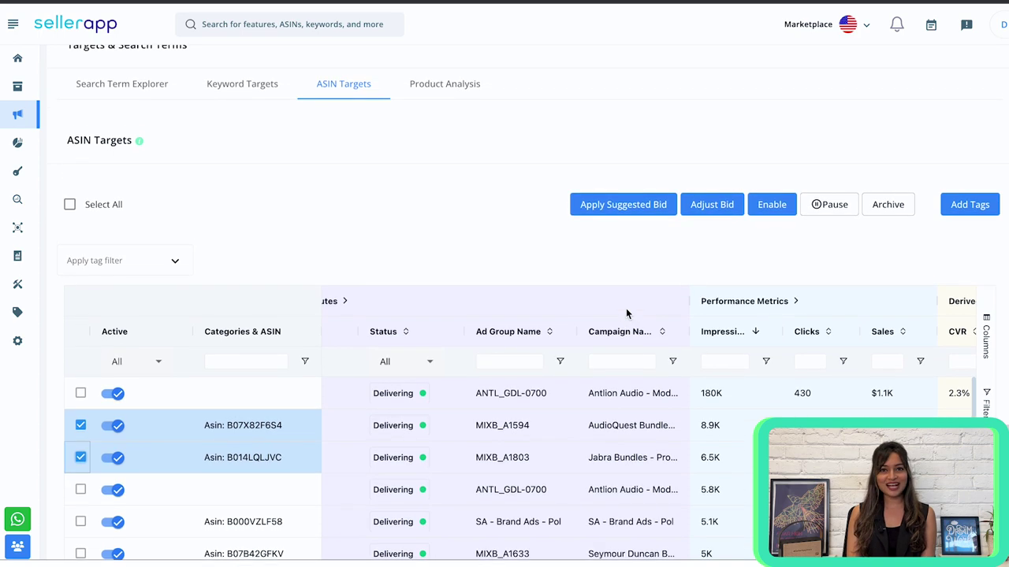
scroll(626, 314, "down", 1)
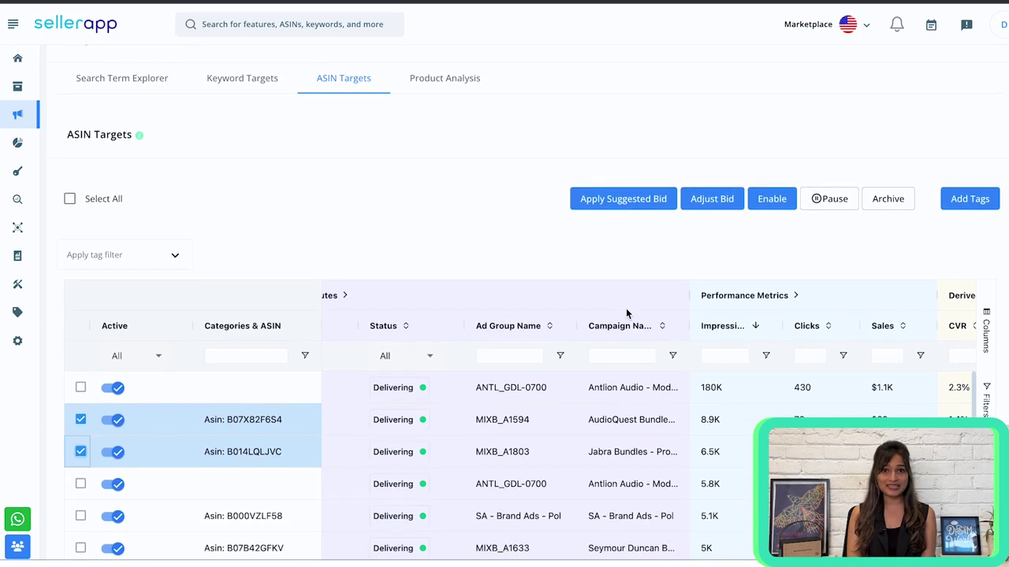
scroll(627, 314, "up", 1)
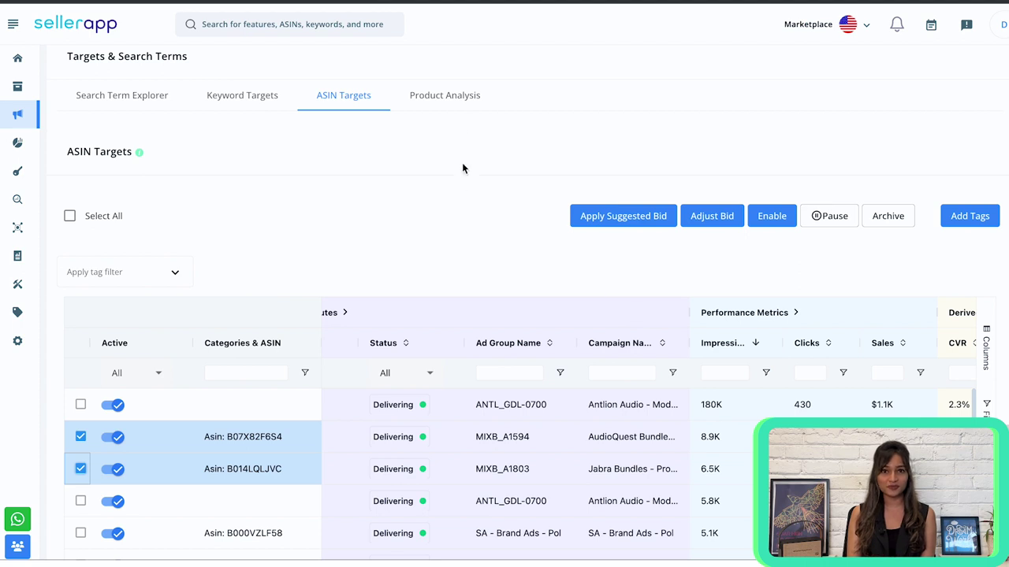
- Open the Product Analysis table and scroll through its products
left_click(465, 103)
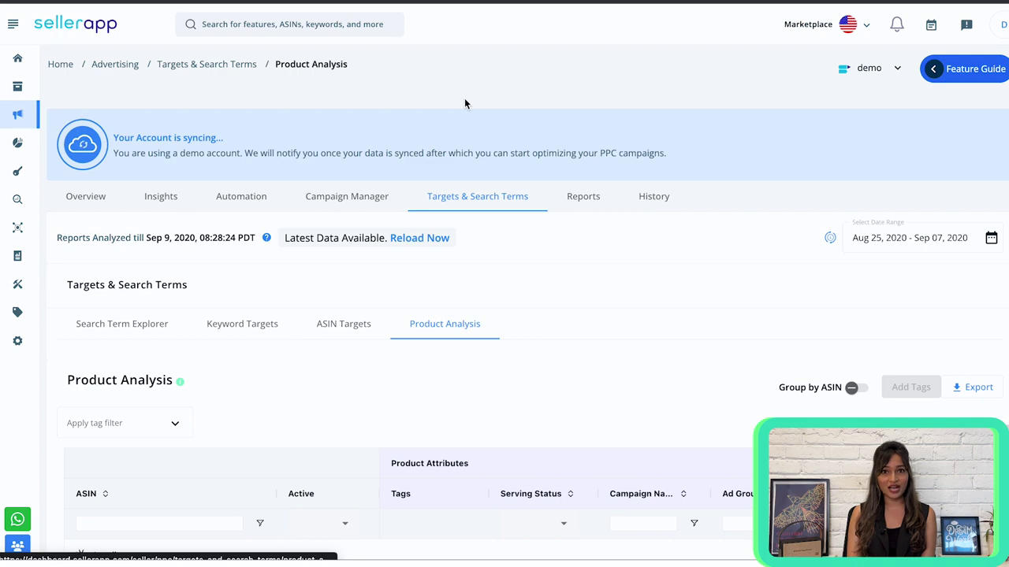
scroll(648, 297, "down", 1)
scroll(651, 303, "down", 3)
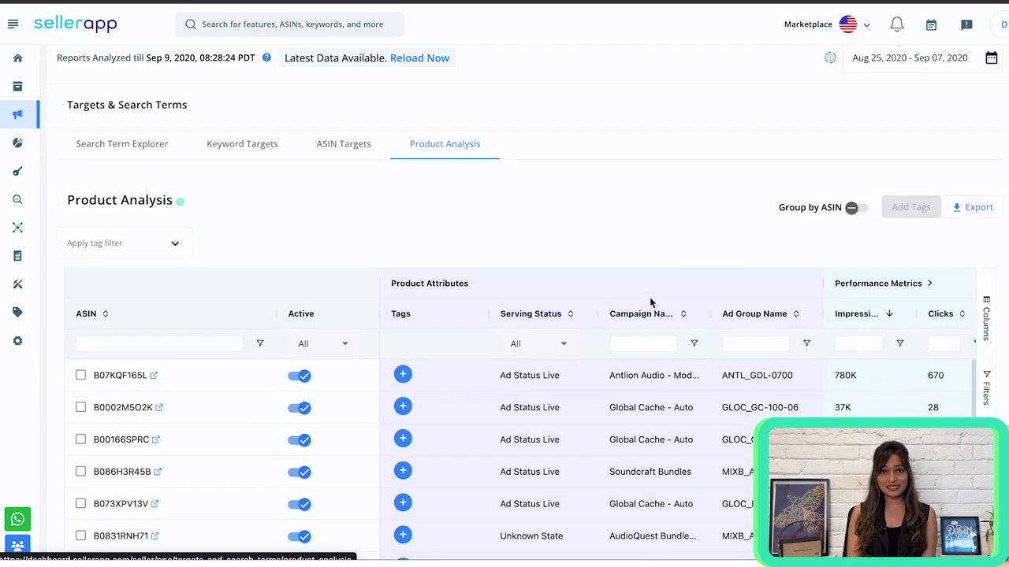
scroll(650, 303, "down", 1)
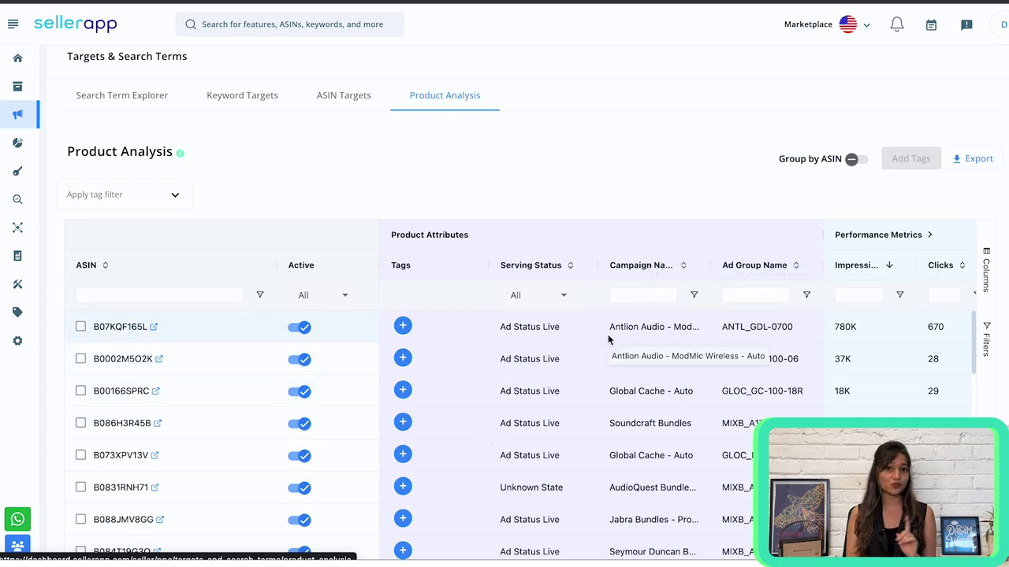
scroll(608, 339, "down", 1)
scroll(608, 339, "up", 1)
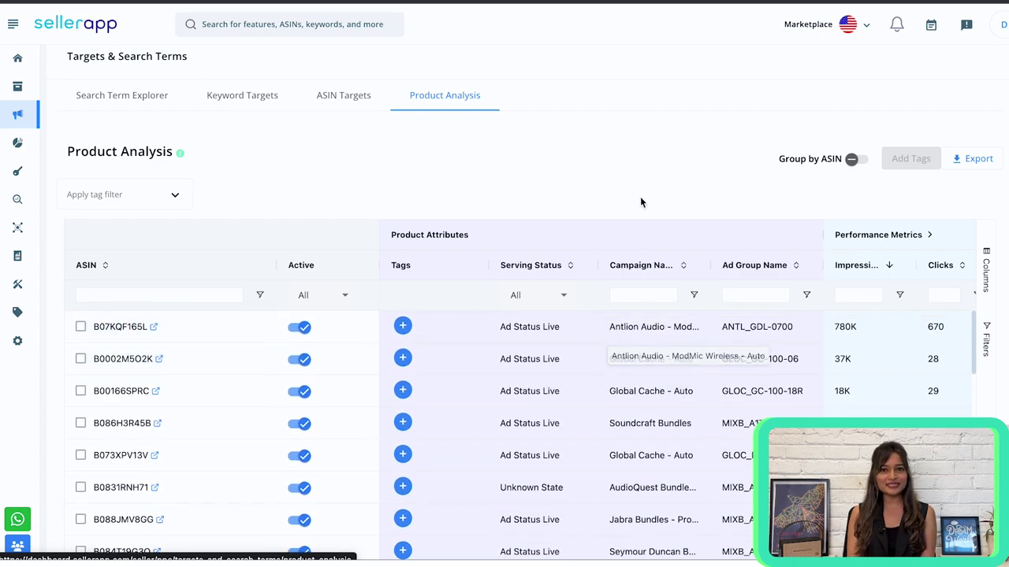
scroll(641, 195, "down", 1)
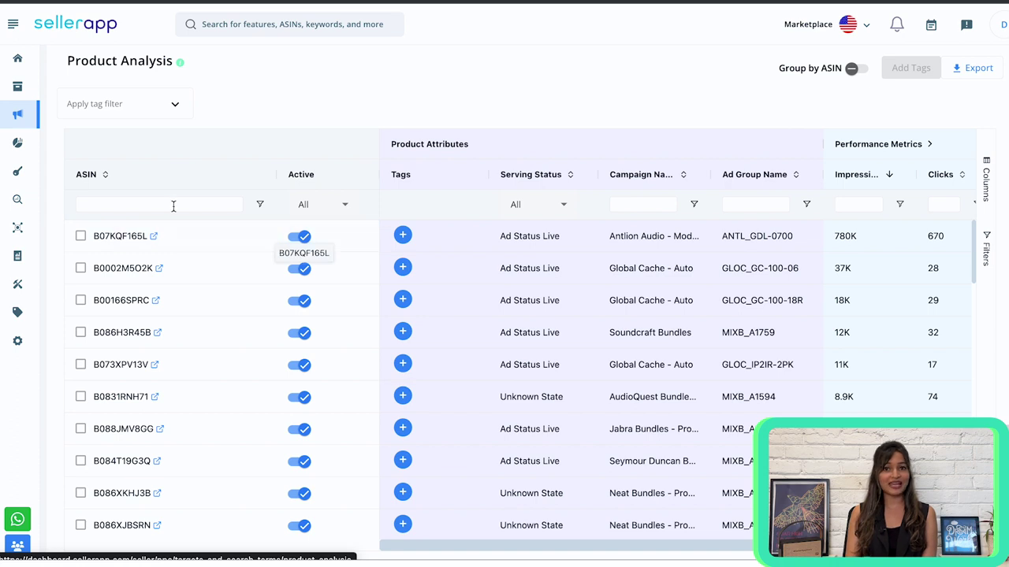
- Tick products B0002M5O2K and B00166SPRC so they can be tagged
mouse_move(156, 544)
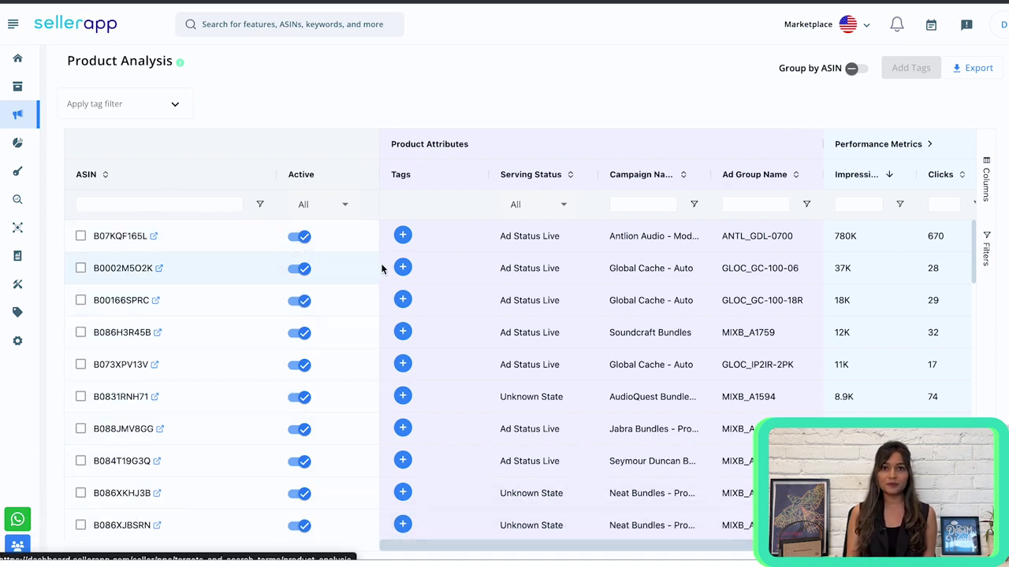
mouse_move(650, 547)
left_mouse_down()
mouse_move(823, 548)
mouse_move(650, 548)
left_mouse_up()
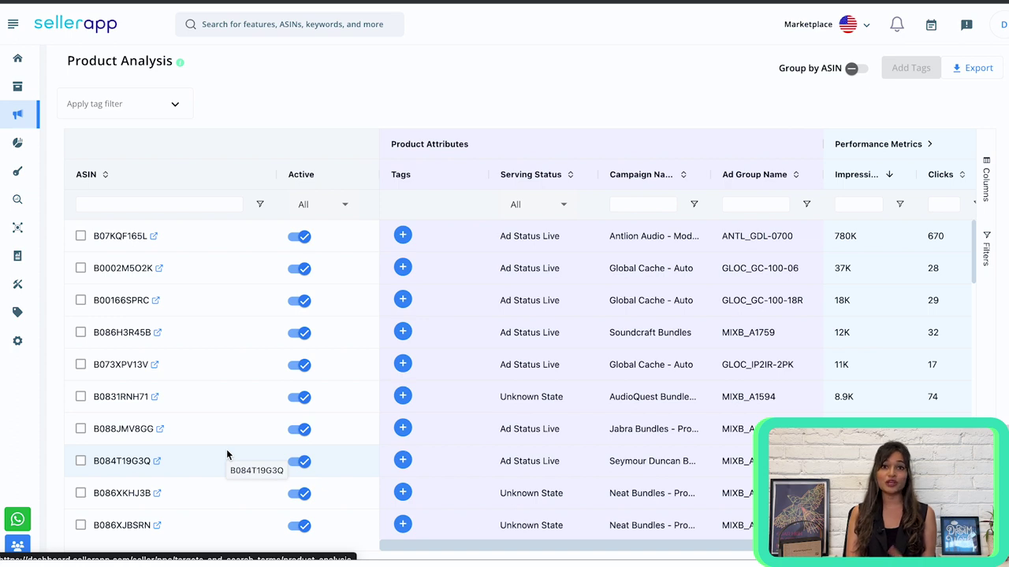
left_click(80, 269)
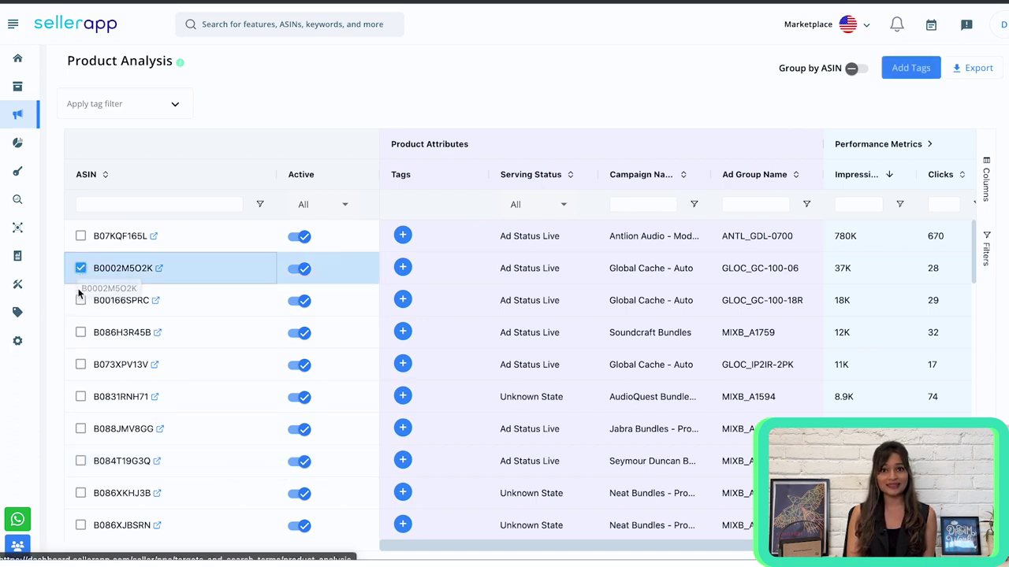
left_click(81, 300)
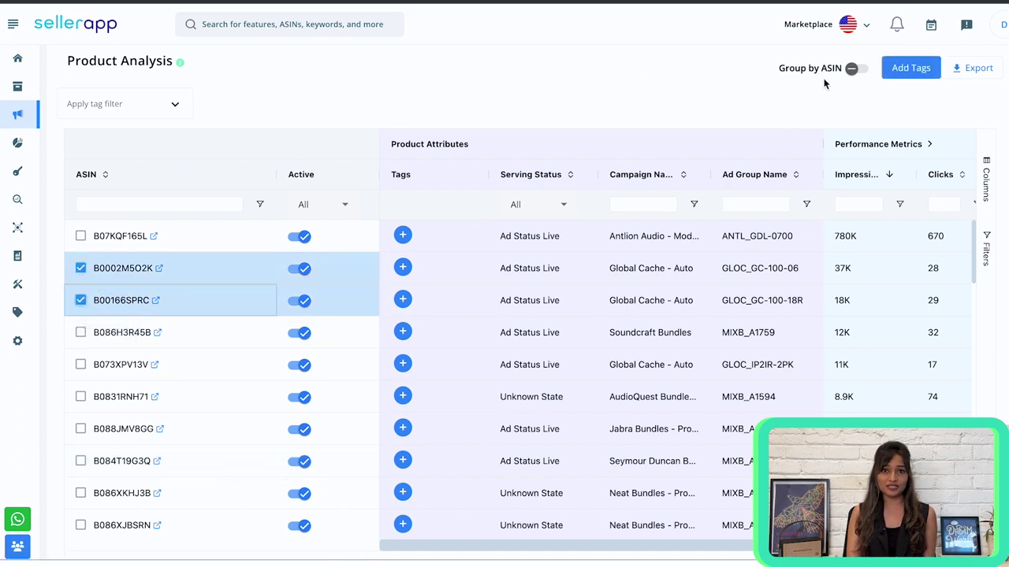